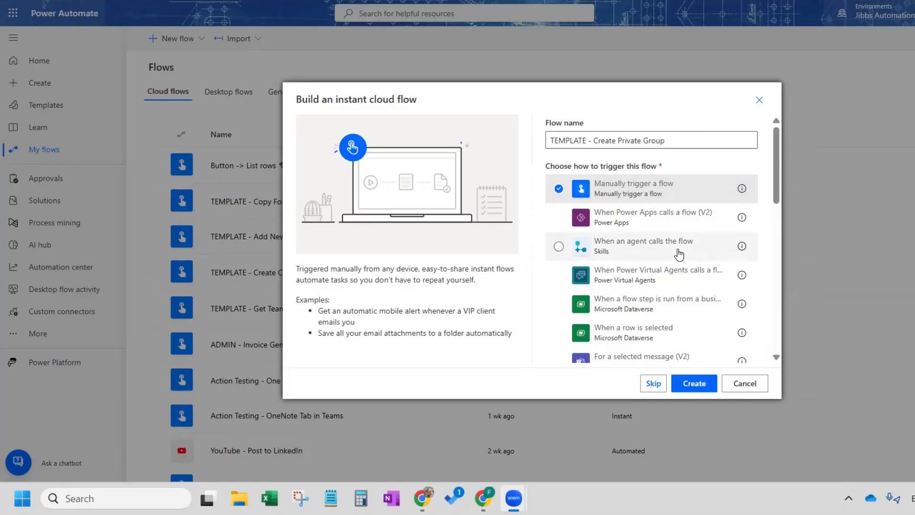
- Create the manually triggered flow and add the Invoke an HTTP request action from HTTP with Microsoft Entra ID (preauthorized)
click(699, 386)
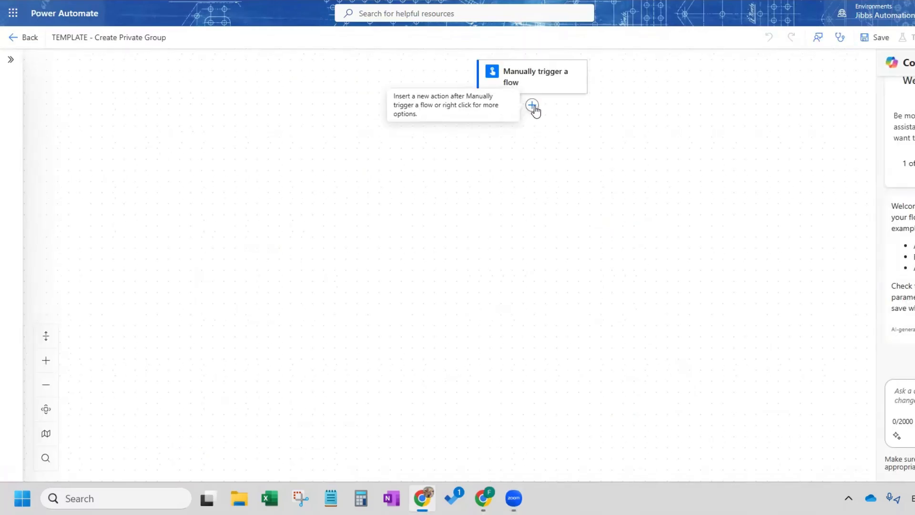
click(532, 105)
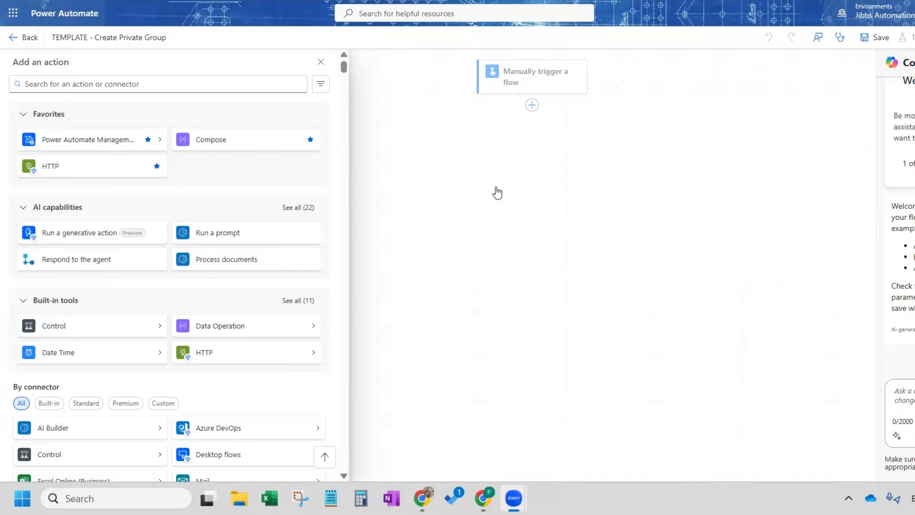
click(204, 85)
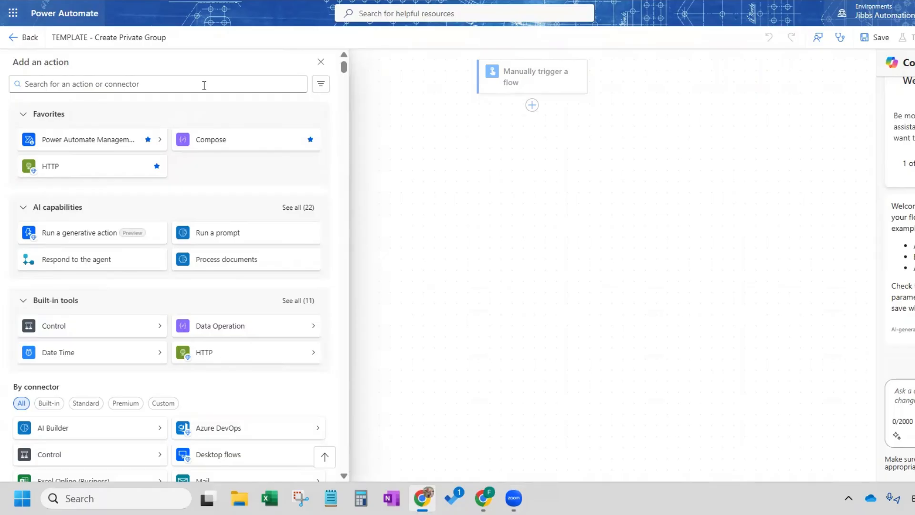
click(204, 85)
text(invoke an )
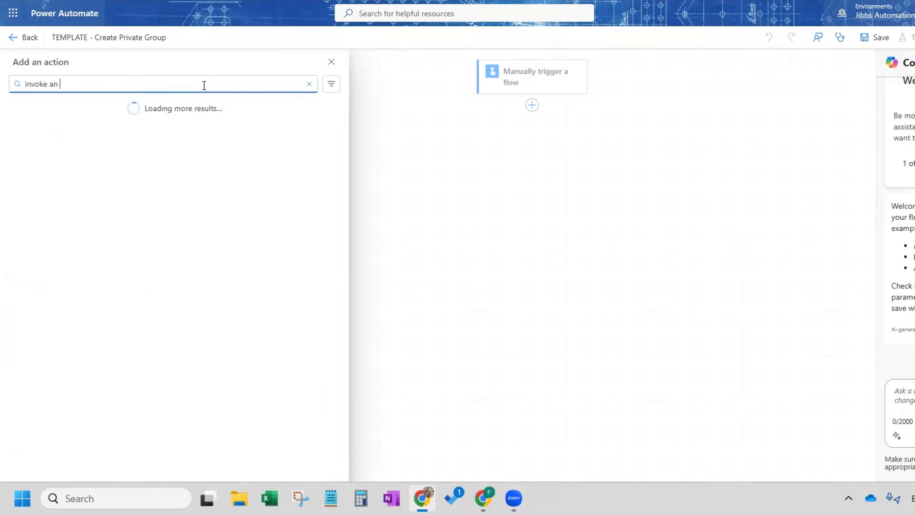
text(httep request)
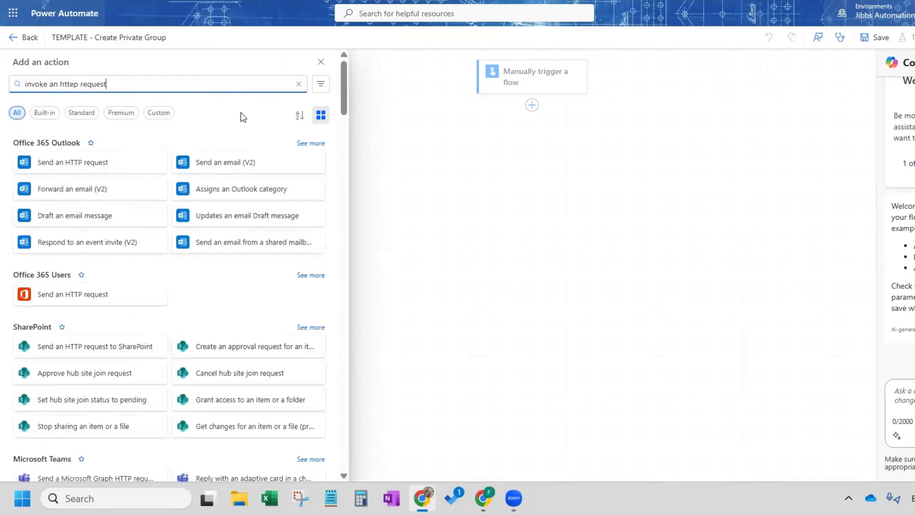
scroll(97, 285, down, 3)
scroll(125, 269, down, 4)
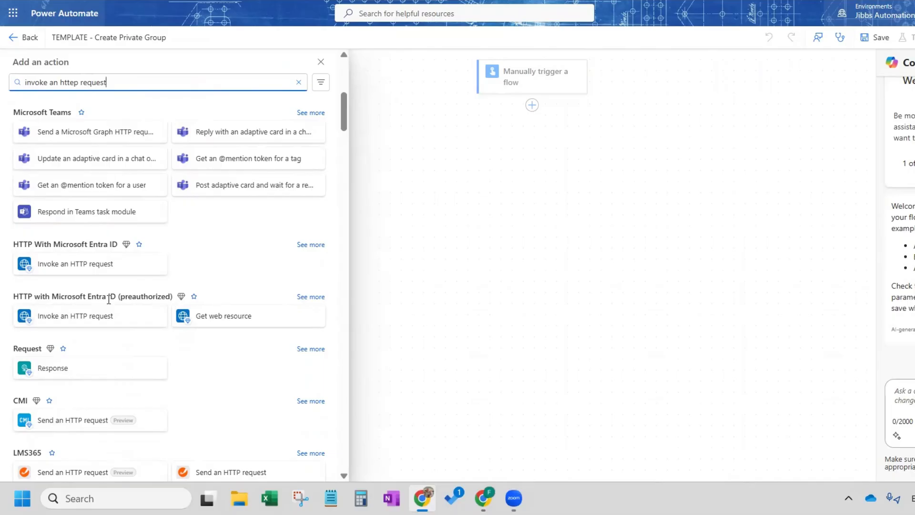
click(80, 319)
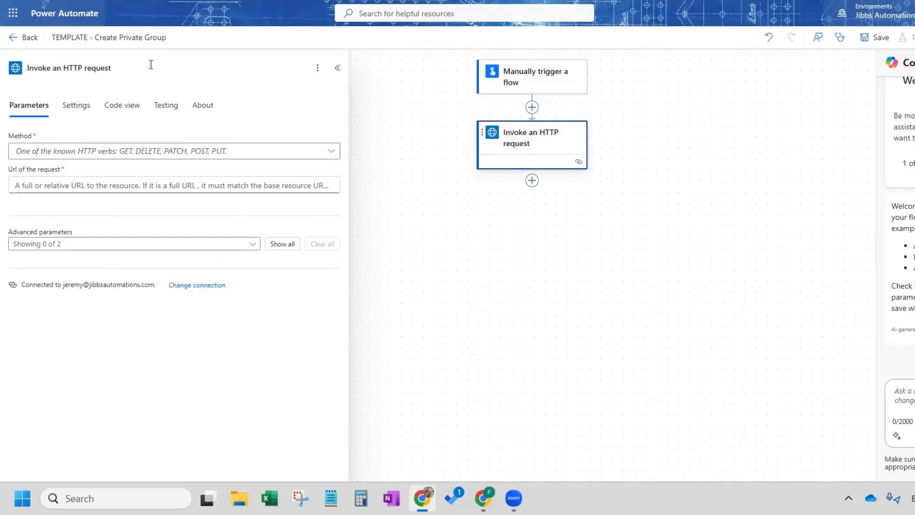
click(317, 68)
click(344, 86)
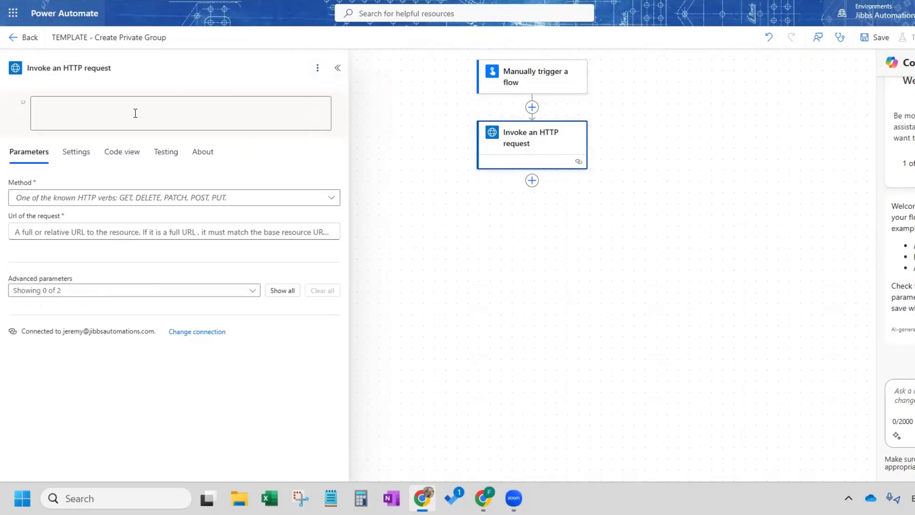
text(https://graph.microsoft.com)
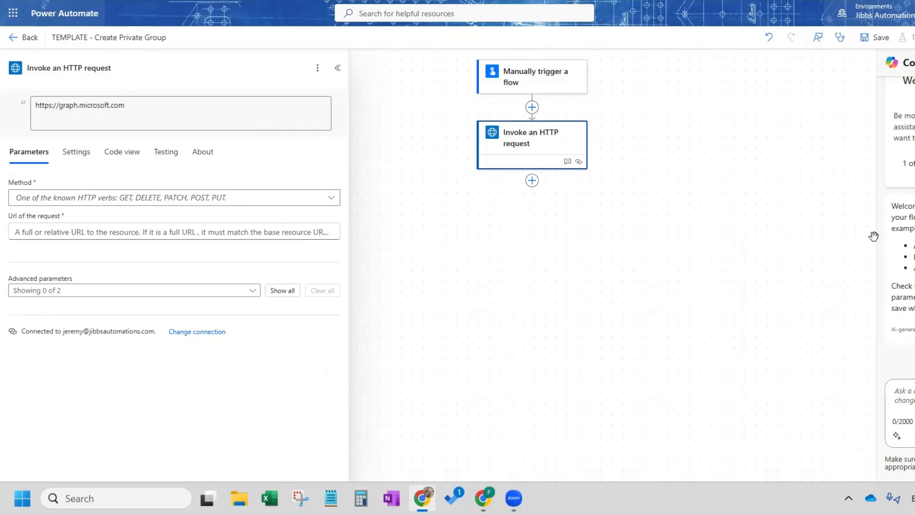
click(91, 197)
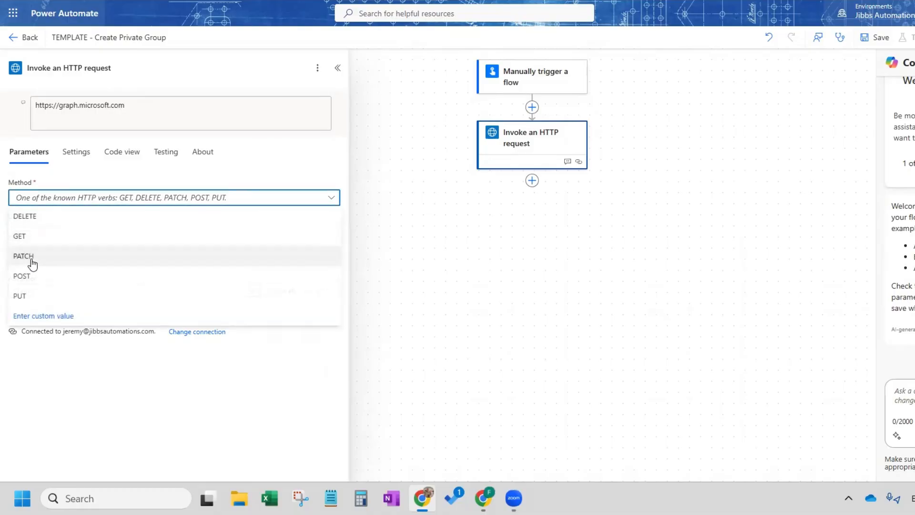
click(28, 275)
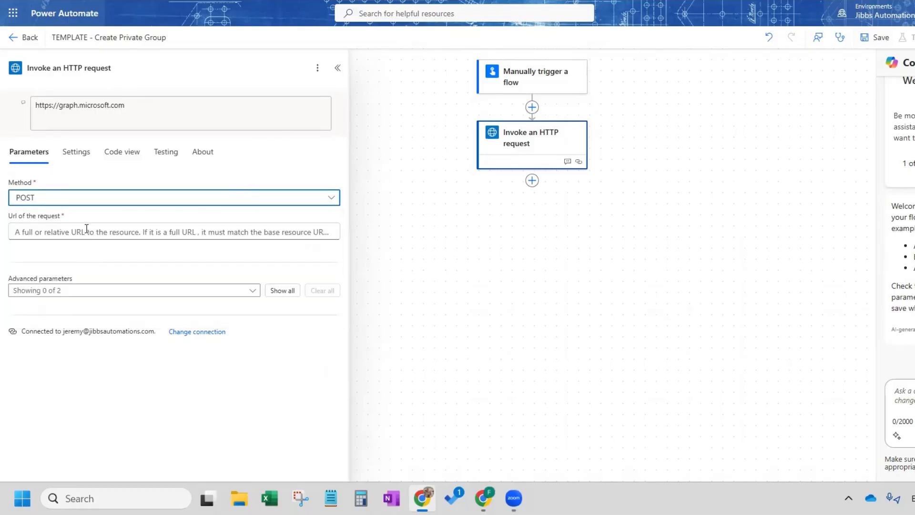
key(alt+Tab)
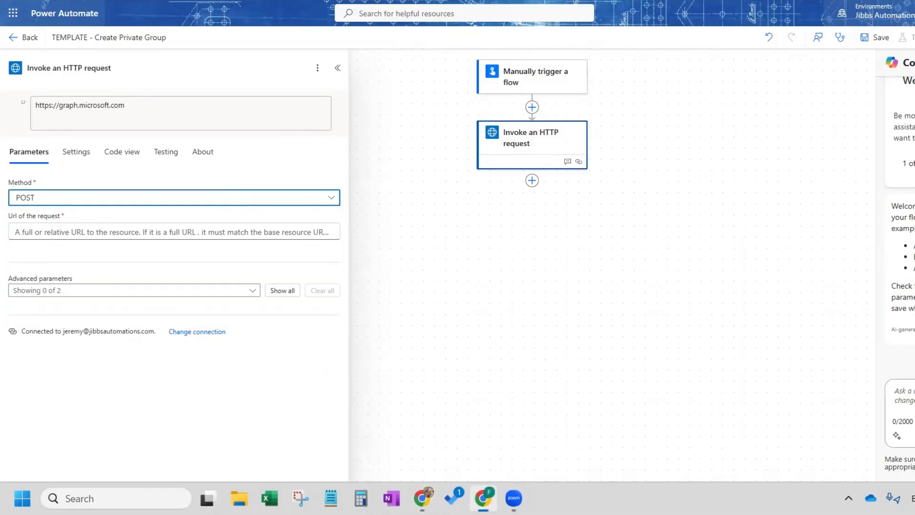
click(31, 233)
text(https://graph.microsoft.com/v1.0/groups)
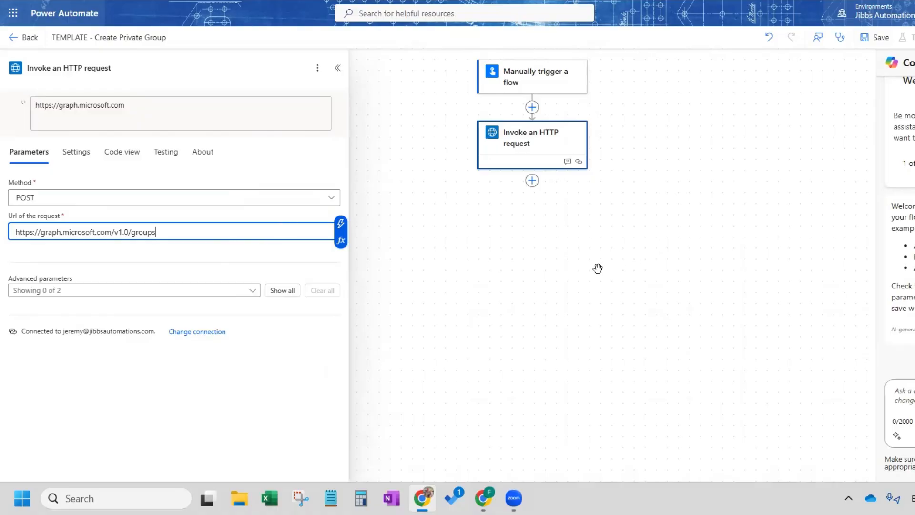
- Add a request body with JSON for a mail-enabled, non-security Unified group with Private visibility, using "Your Title - Private Group" and "YourTitle_PrivateGroup" as placeholder names
click(253, 291)
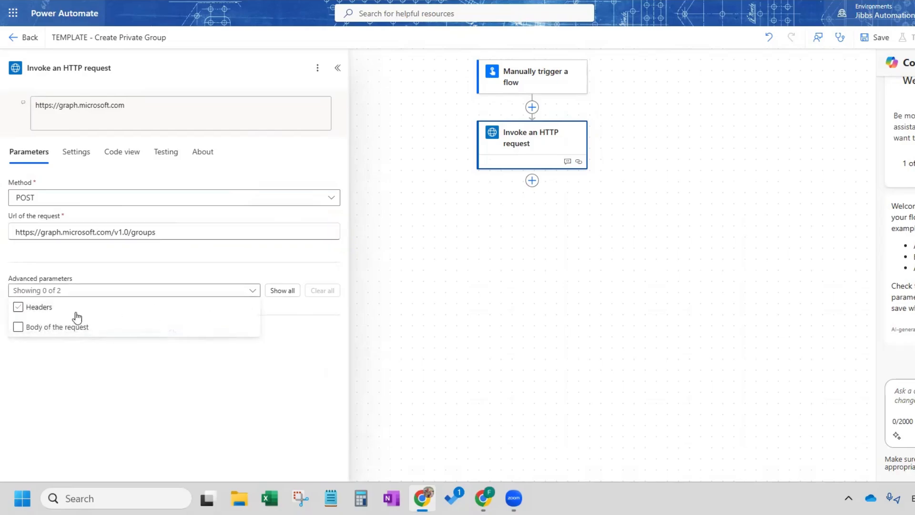
click(53, 329)
click(288, 382)
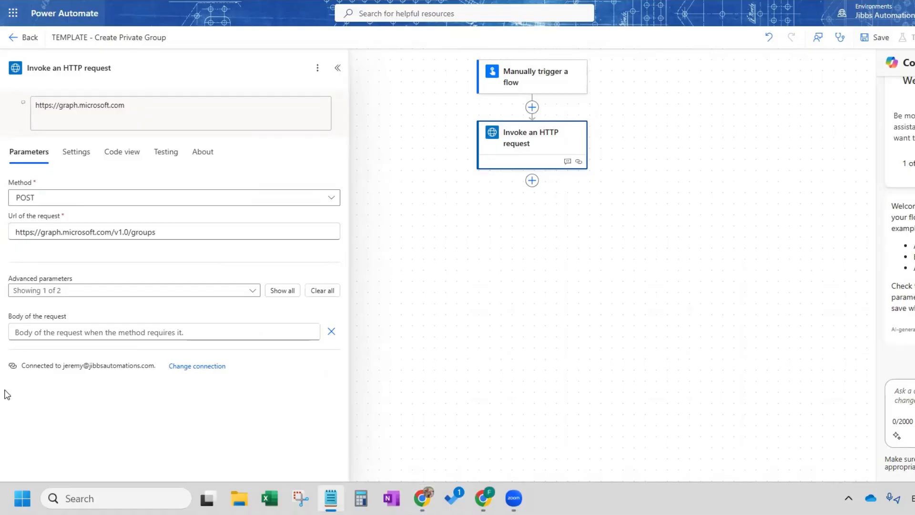
click(37, 332)
text({   "description": "Your Title - Private Group",   "displayName": "Your Title - Private Group",   "groupTypes": [     "Unified"   ],   "mailEnabled": true,   "mailNickname": "YourTitle_PrivateGroup",   "securityEnabled": false,   "visibility": "Private" })
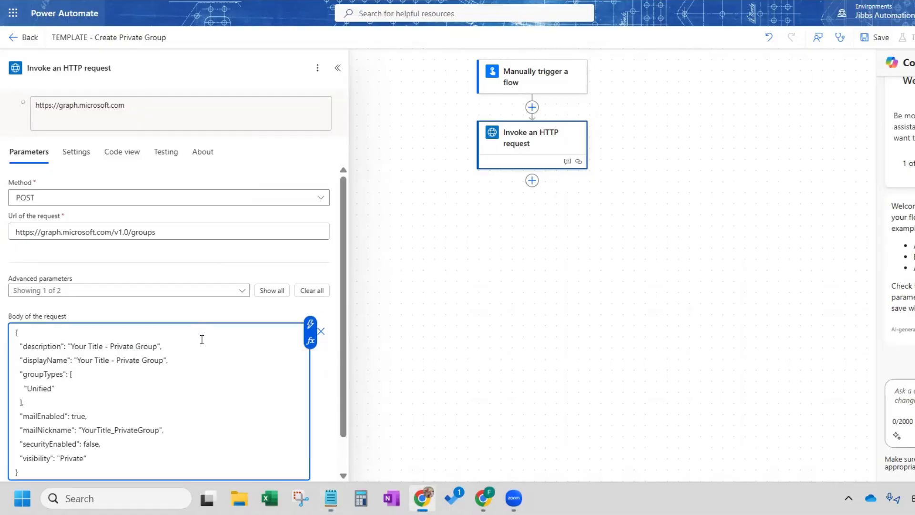
- Replace "Your Title" in the request body's description value with the owner's first name
scroll(164, 376, down, 1)
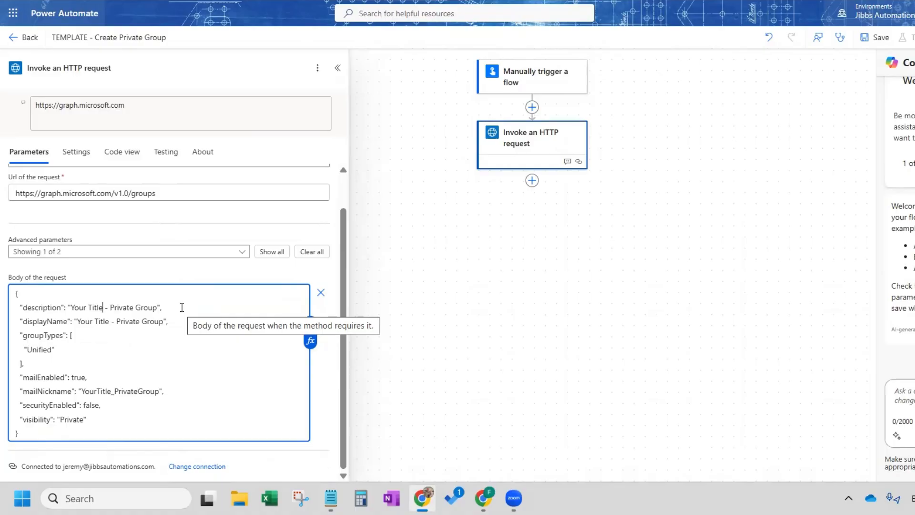
key(BackSpace)
key(BackSpace)
key(BackSpace)
key(BackSpace)
key(BackSpace)
key(BackSpace)
key(BackSpace)
key(BackSpace)
key(BackSpace)
key(BackSpace)
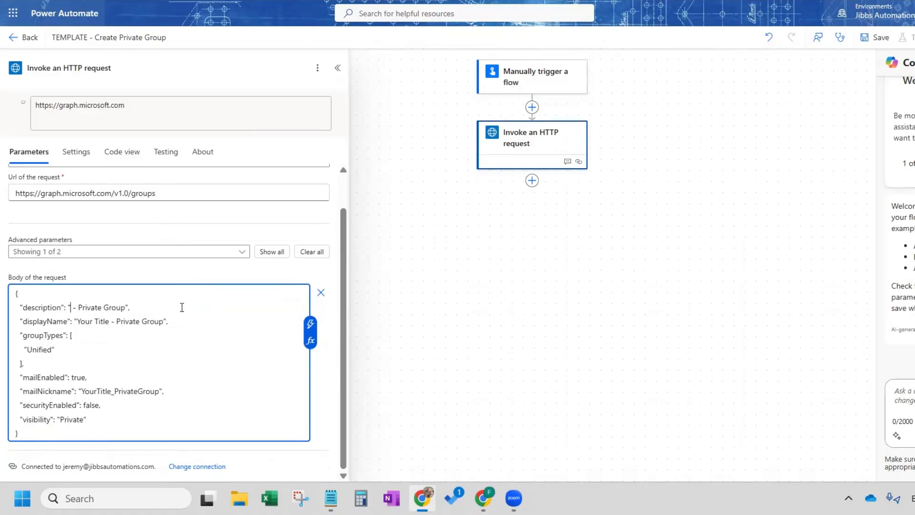
text(Jeremy)
- Replace "Your Title" in the request body's displayName value with the owner's first name
click(111, 321)
key(BackSpace)
key(BackSpace)
key(BackSpace)
key(BackSpace)
key(BackSpace)
key(BackSpace)
key(BackSpace)
key(BackSpace)
key(BackSpace)
key(BackSpace)
text(Jeremy)
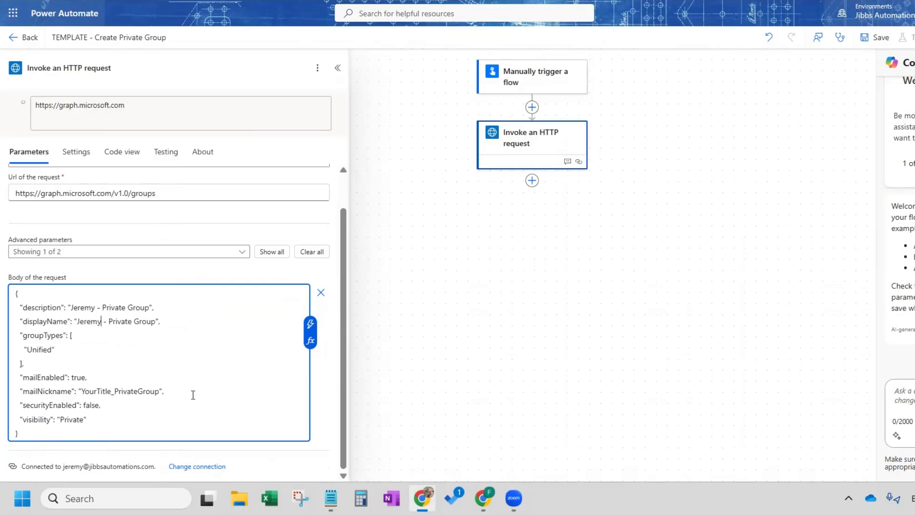
- Replace "YourTitle" in the mailNickname value with the owner's first name, keeping the _PrivateGroup suffix
click(112, 392)
key(BackSpace)
key(BackSpace)
key(BackSpace)
key(BackSpace)
key(BackSpace)
key(BackSpace)
key(BackSpace)
key(BackSpace)
key(BackSpace)
text(Jeremy)
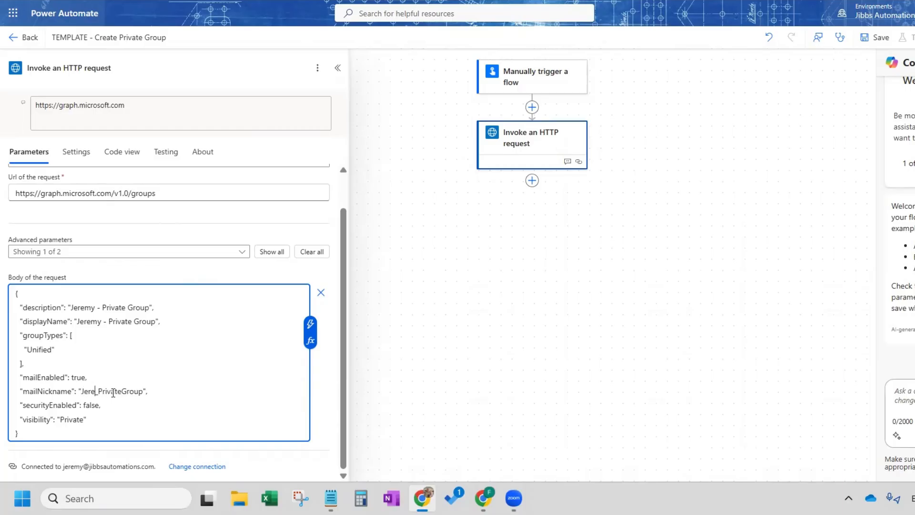
click(108, 406)
- Save the flow, then run it as a manual test and check the HTTP request's outputs
click(877, 41)
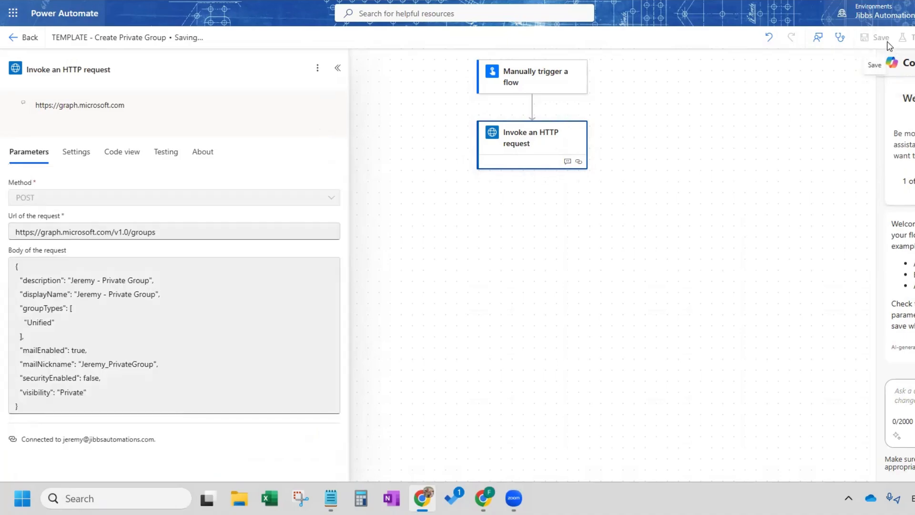
click(904, 37)
click(881, 465)
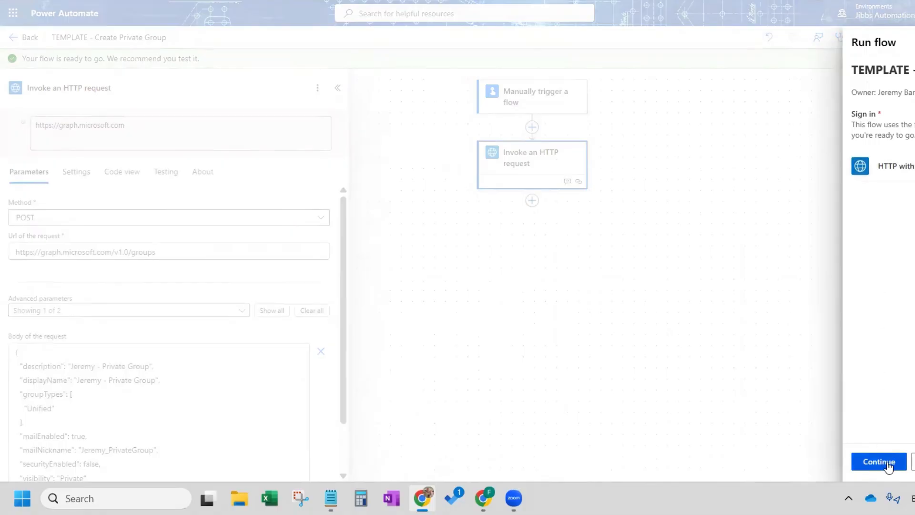
click(888, 467)
click(884, 464)
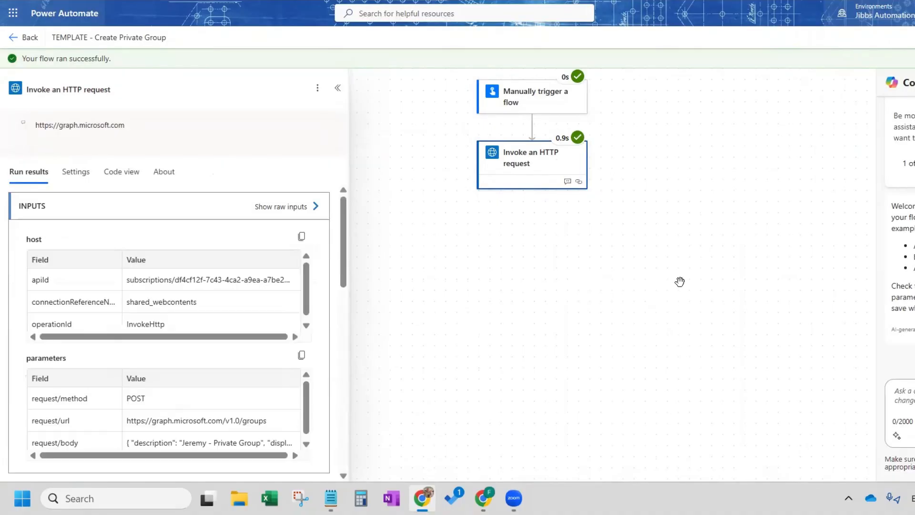
scroll(296, 316, down, 5)
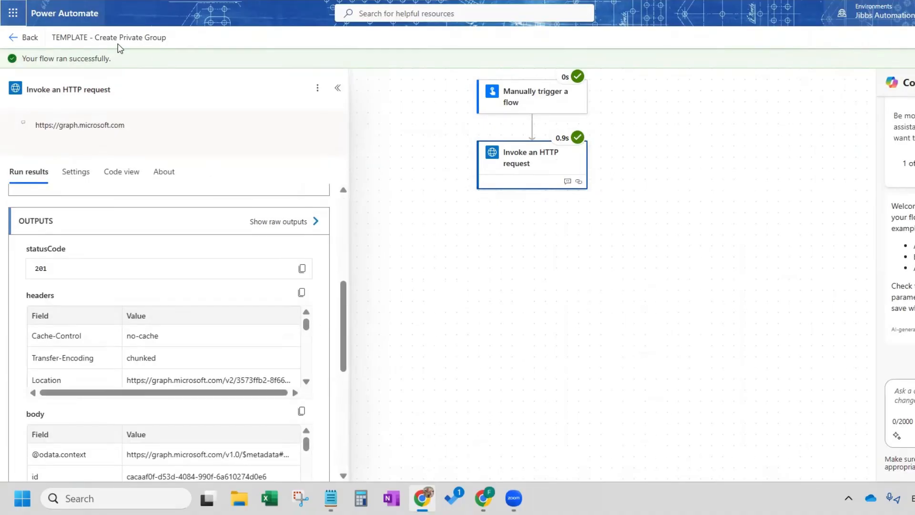
- Open the Microsoft 365 admin center by way of the full apps list and show the active teams and groups
click(13, 12)
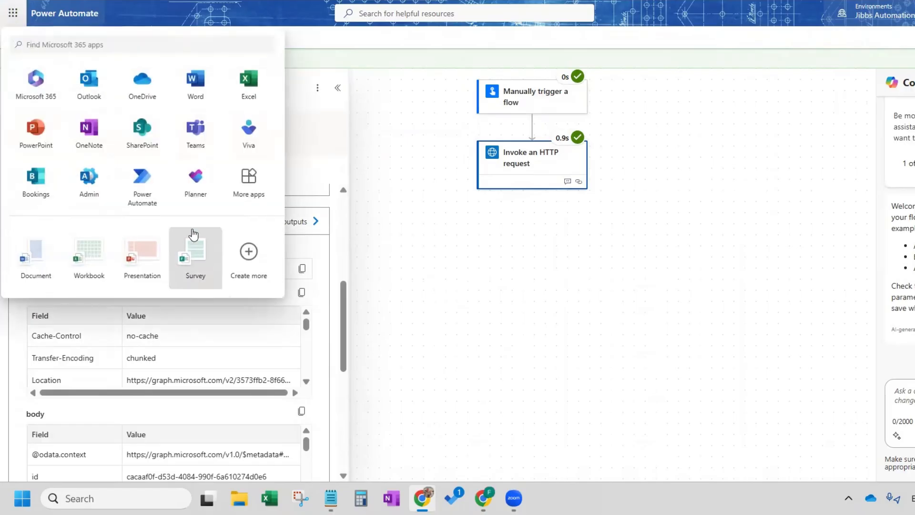
right_click(255, 190)
click(286, 185)
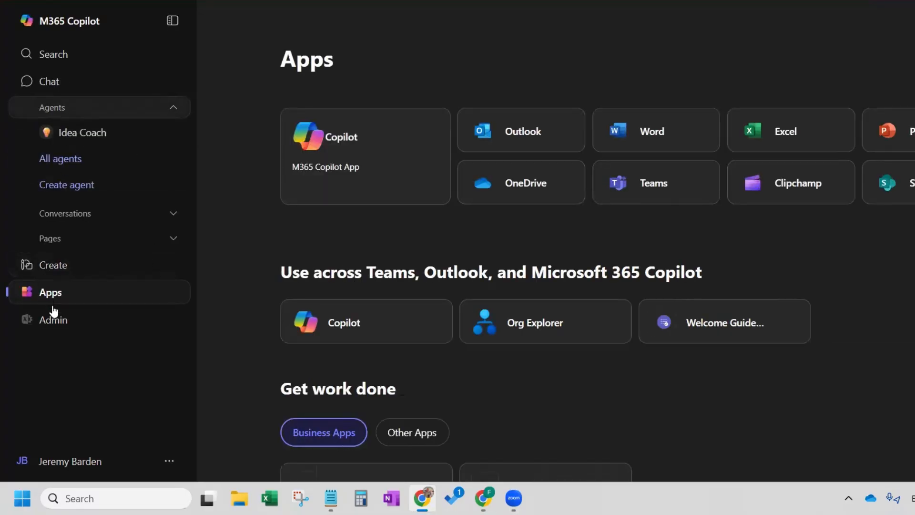
click(47, 321)
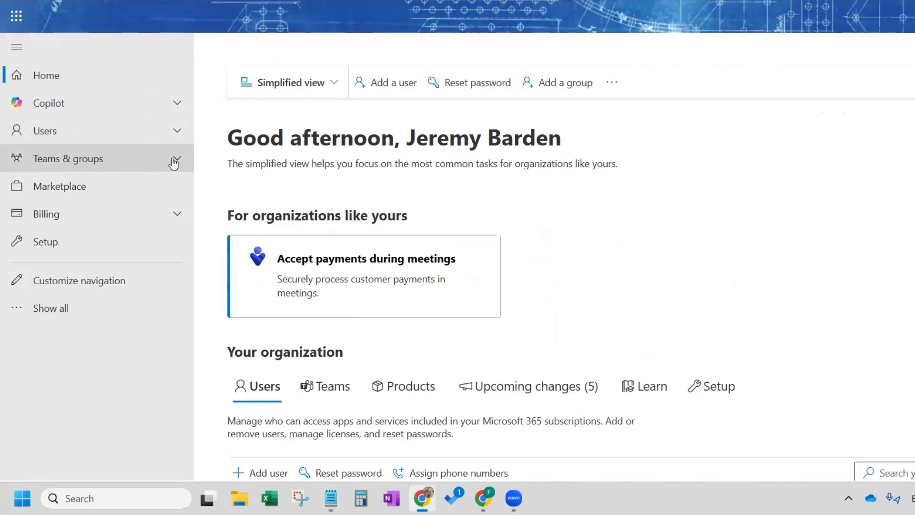
click(173, 163)
click(92, 190)
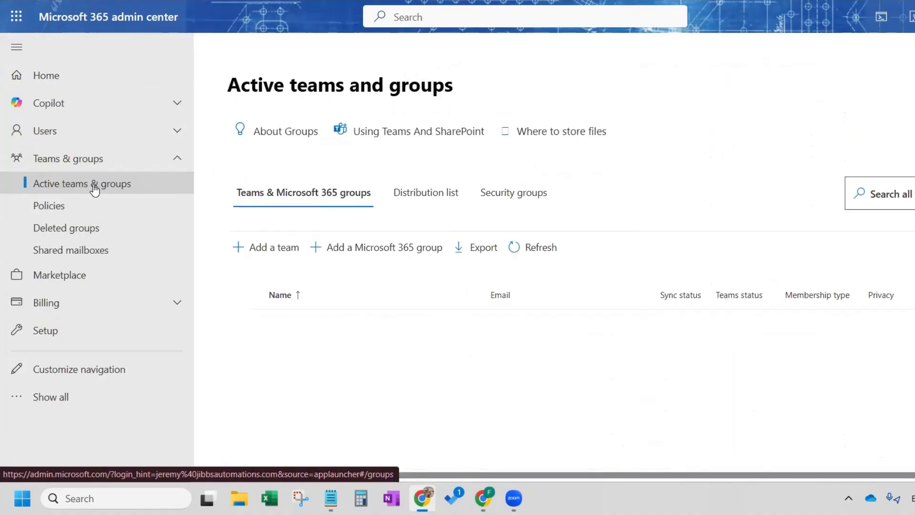
- Check the new private group's email address and general details in the groups list, closing its details again
scroll(758, 225, down, 4)
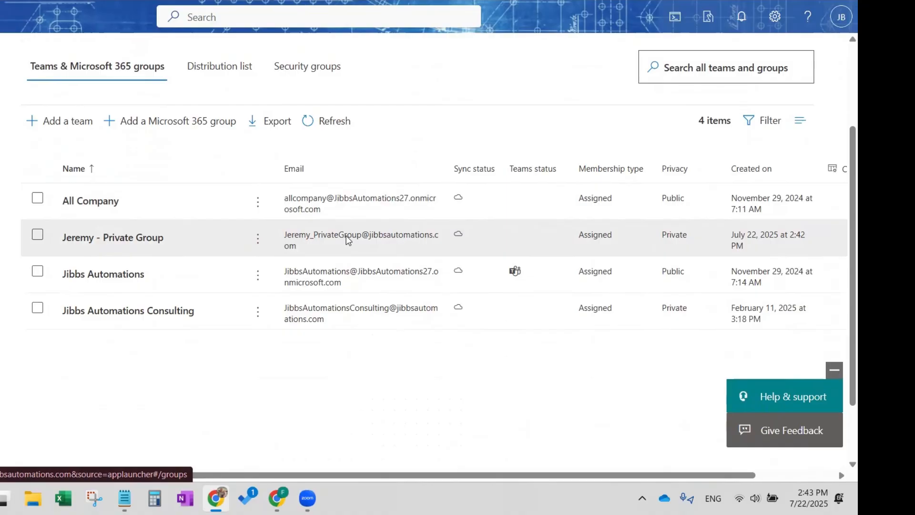
drag(299, 248, 289, 235)
click(287, 235)
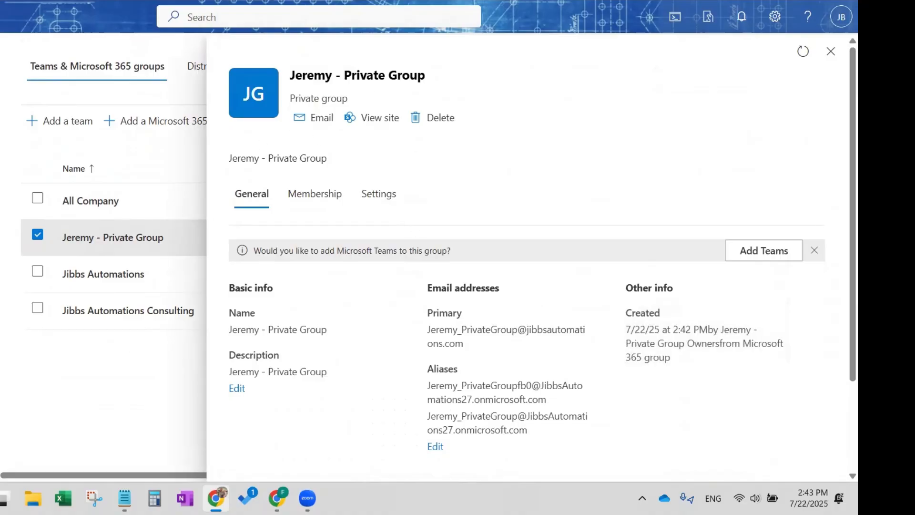
click(831, 51)
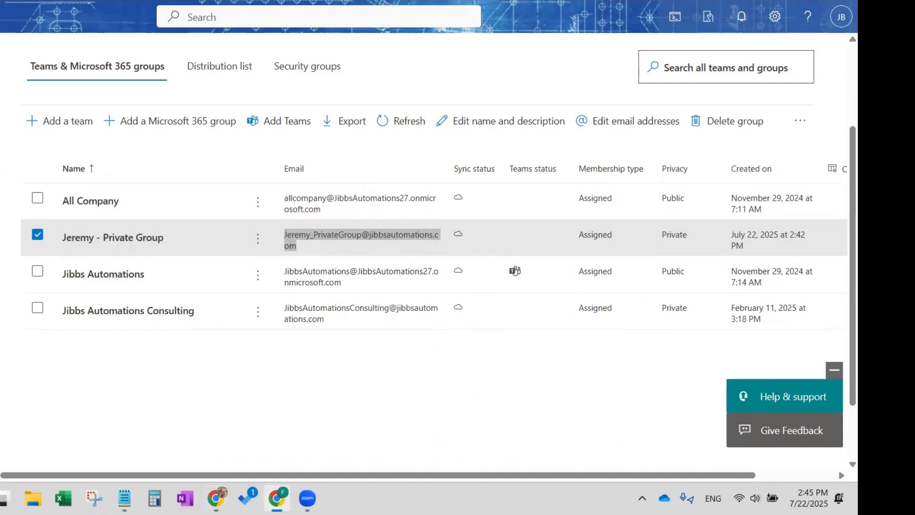
- Switch back to the flow run in Power Automate and copy the entire raw outputs of the HTTP request action
mouse_move(809, 0)
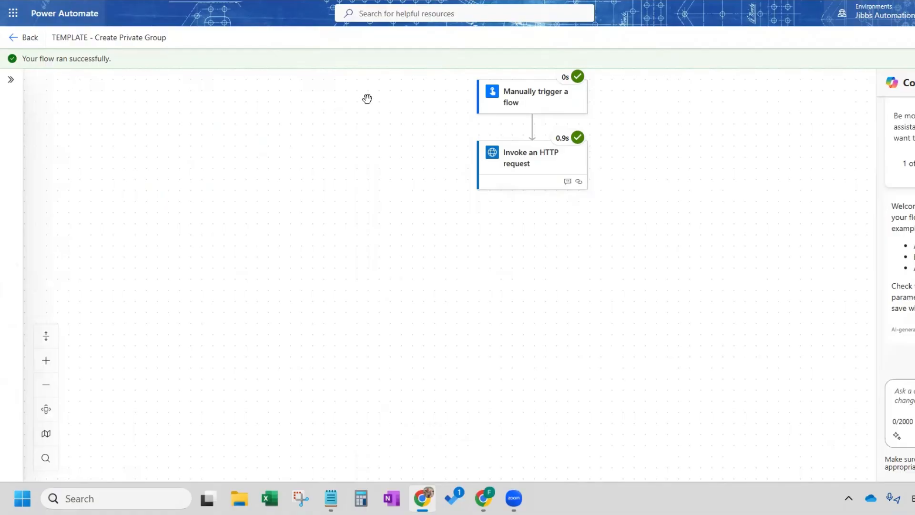
click(518, 164)
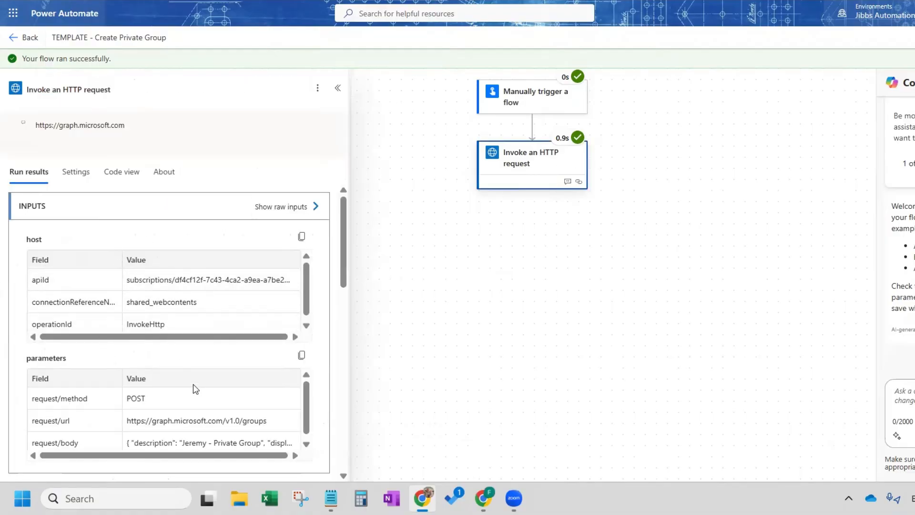
scroll(286, 403, down, 5)
click(291, 221)
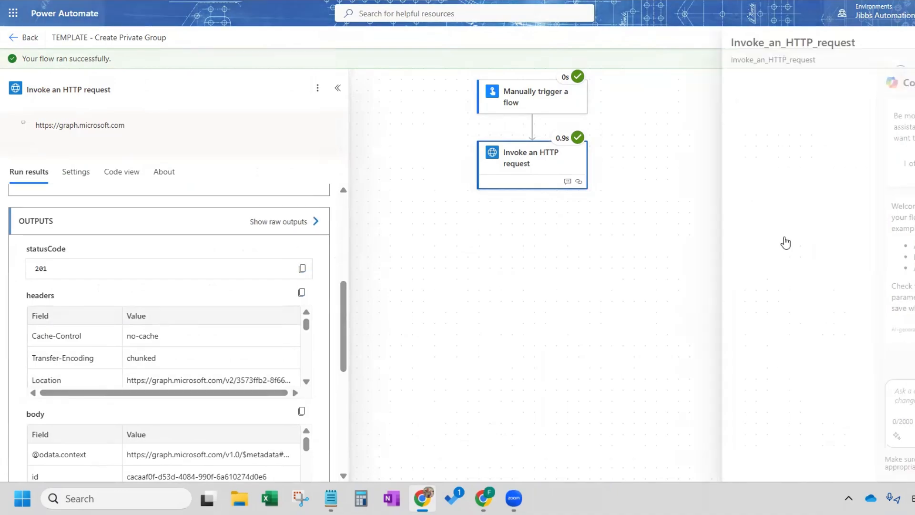
key(ctrl+a)
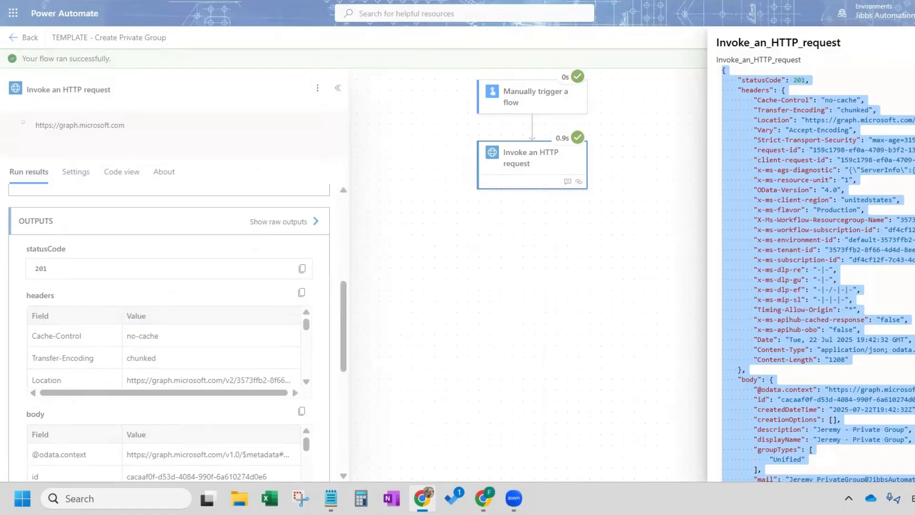
key(Escape)
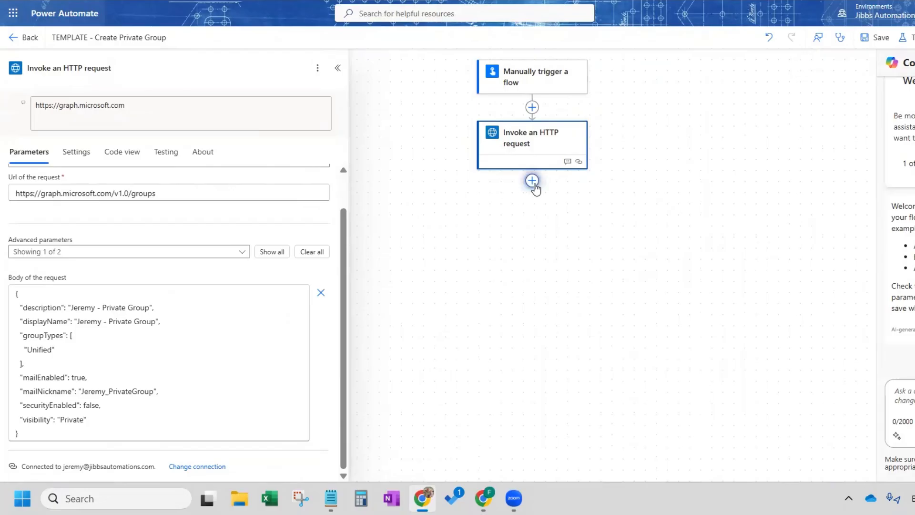
- Add a Parse JSON action after the HTTP request, using that request's Body as its content
click(532, 181)
text(parse json)
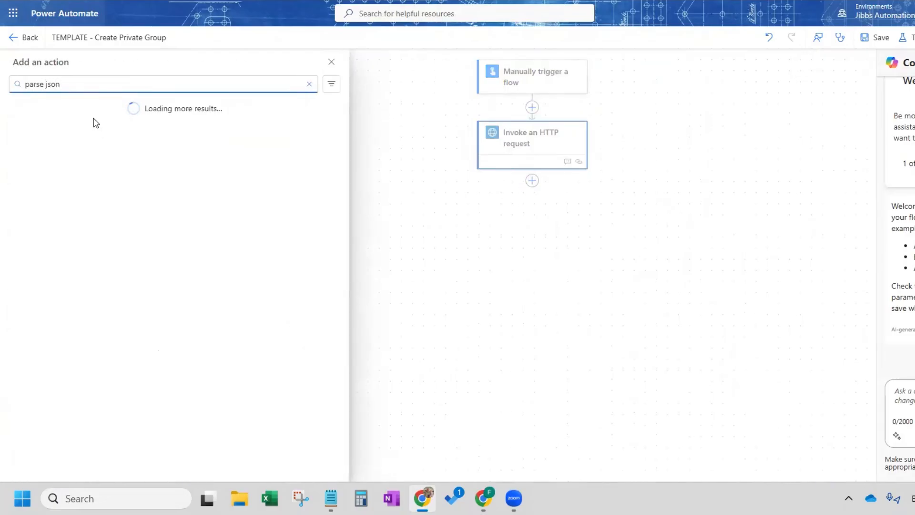
click(53, 163)
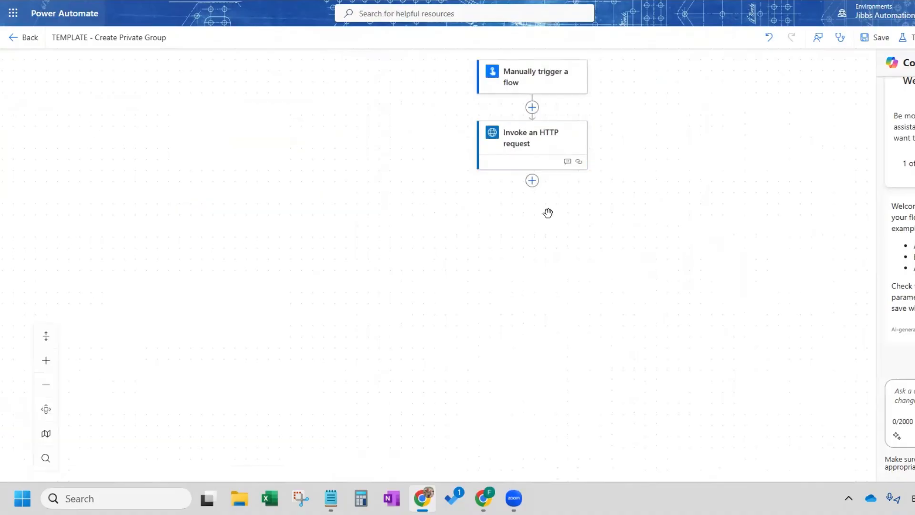
click(66, 152)
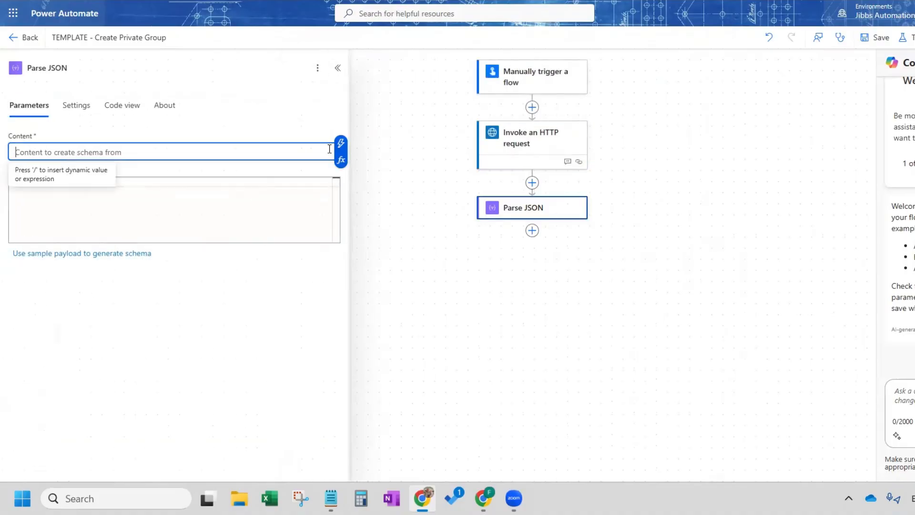
click(340, 145)
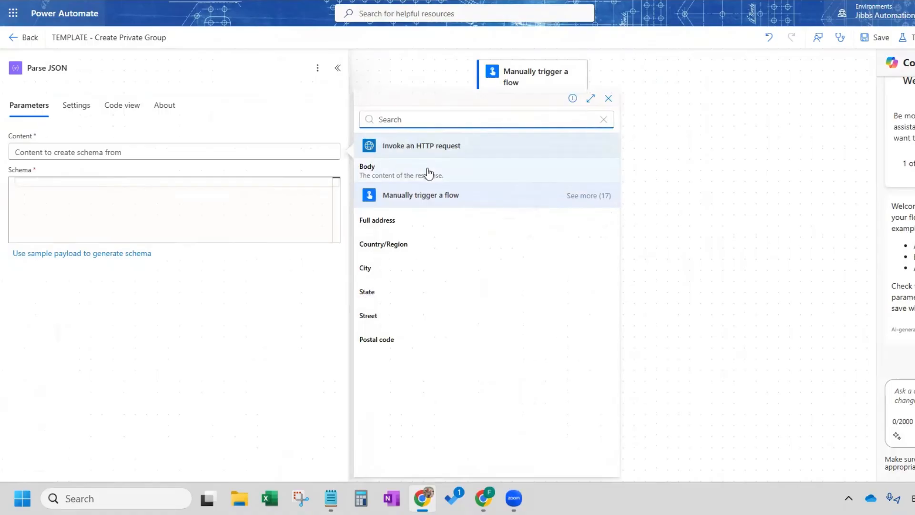
click(471, 174)
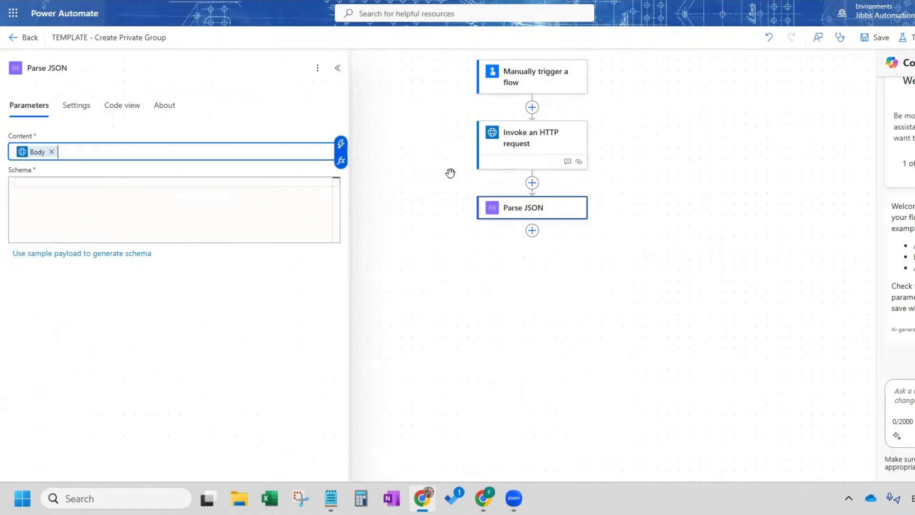
- Generate the Parse JSON schema from a sample payload, using the copied raw outputs of the HTTP request
click(60, 254)
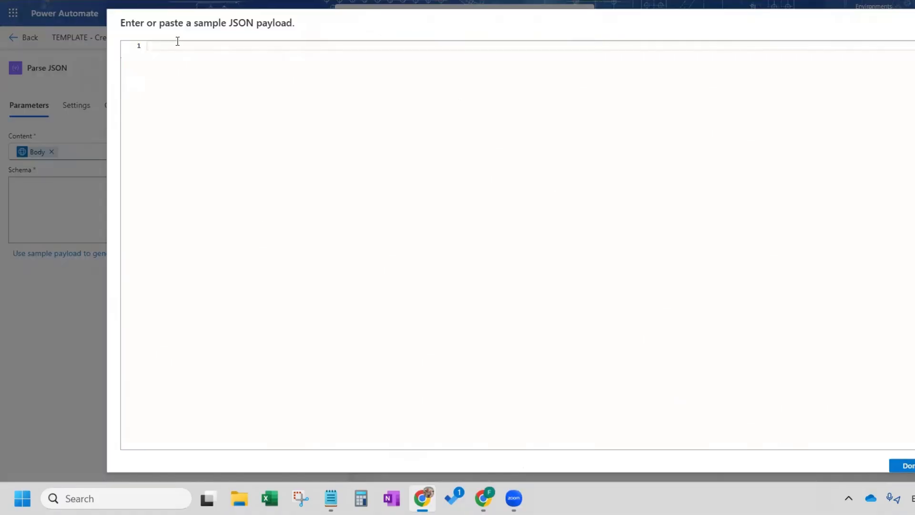
key(ctrl+v)
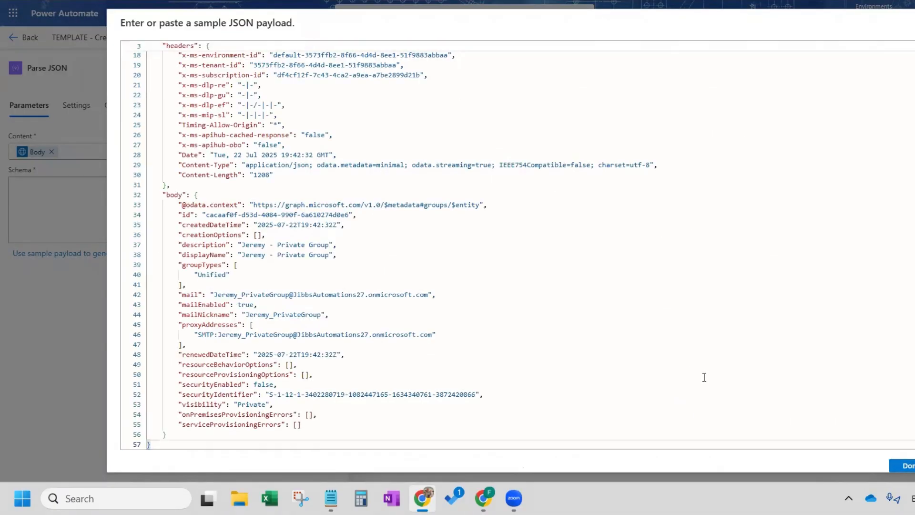
click(901, 466)
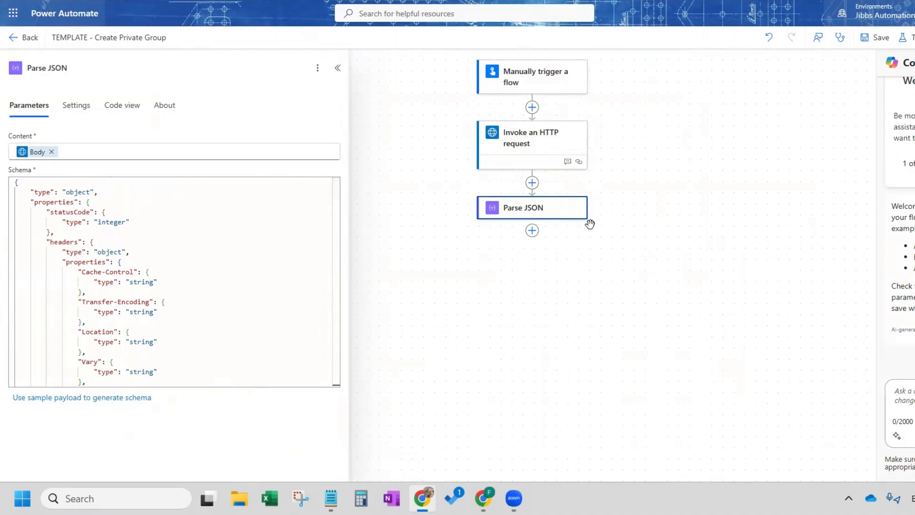
key(alt+Tab)
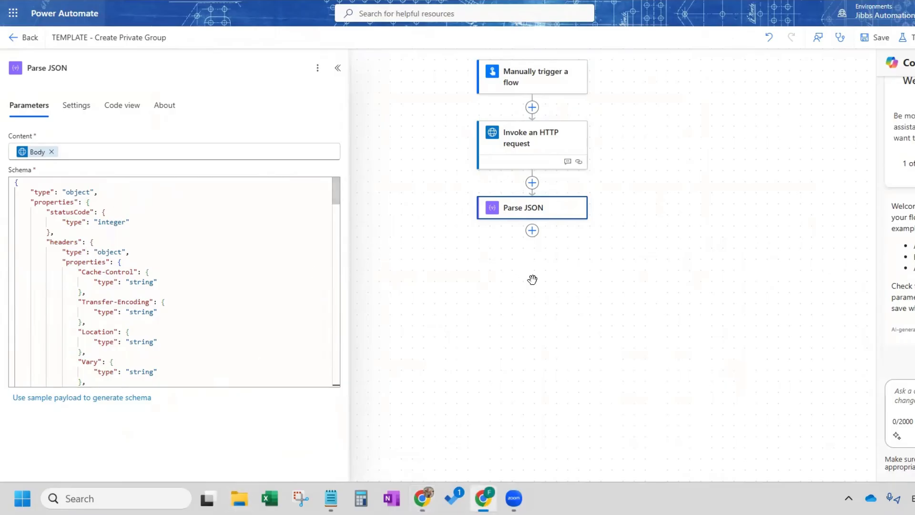
- Add a Compose action after Parse JSON with the parsed Body id as its input, and rename it "Compose - Private Group ID"
click(532, 232)
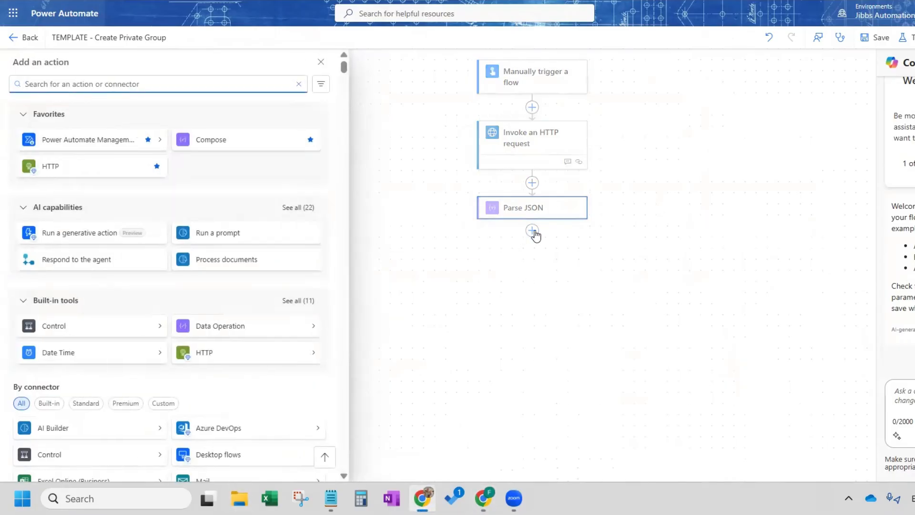
click(226, 143)
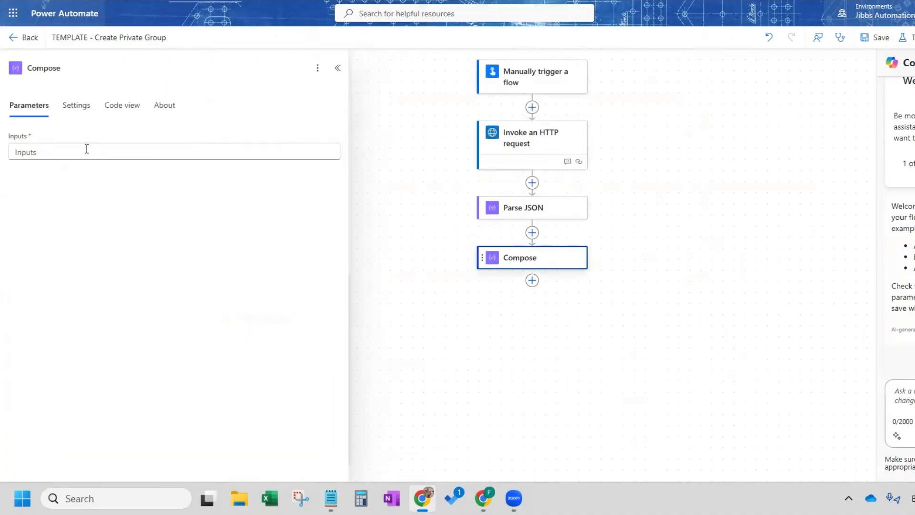
click(84, 145)
click(338, 143)
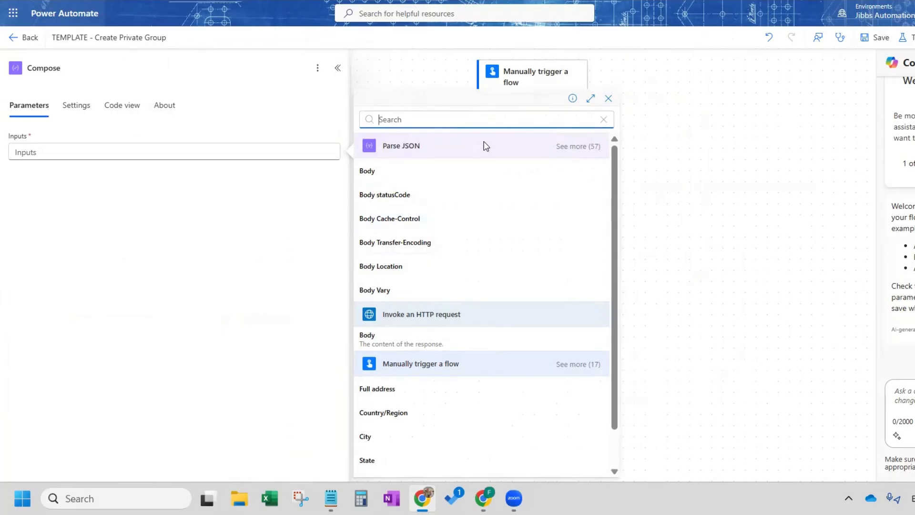
click(588, 146)
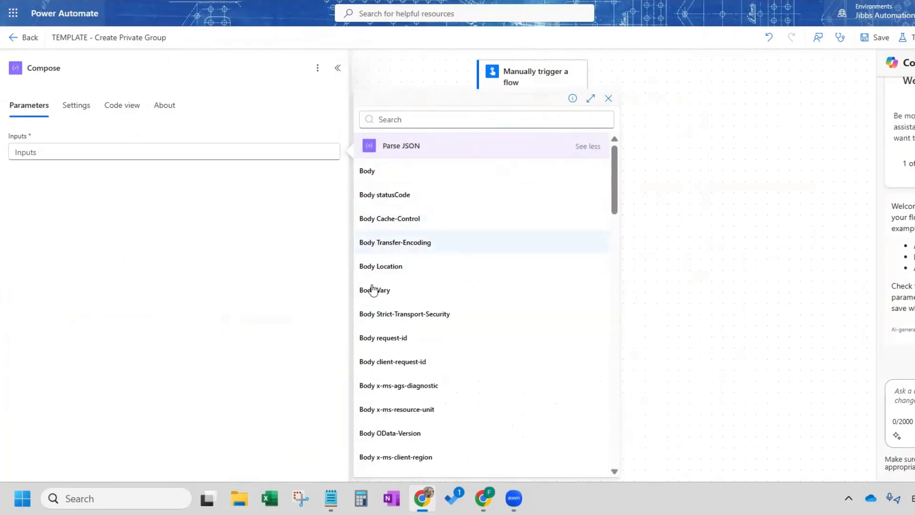
scroll(457, 307, down, 4)
scroll(457, 306, down, 9)
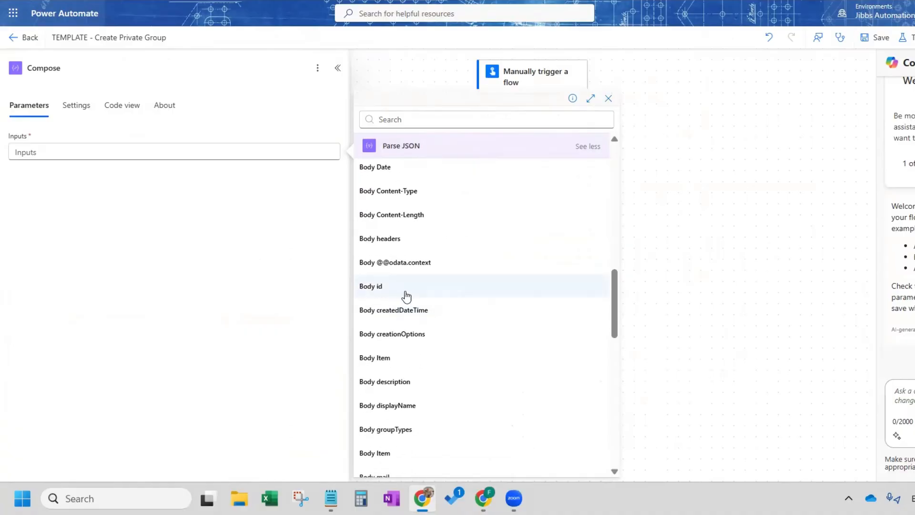
scroll(406, 297, down, 7)
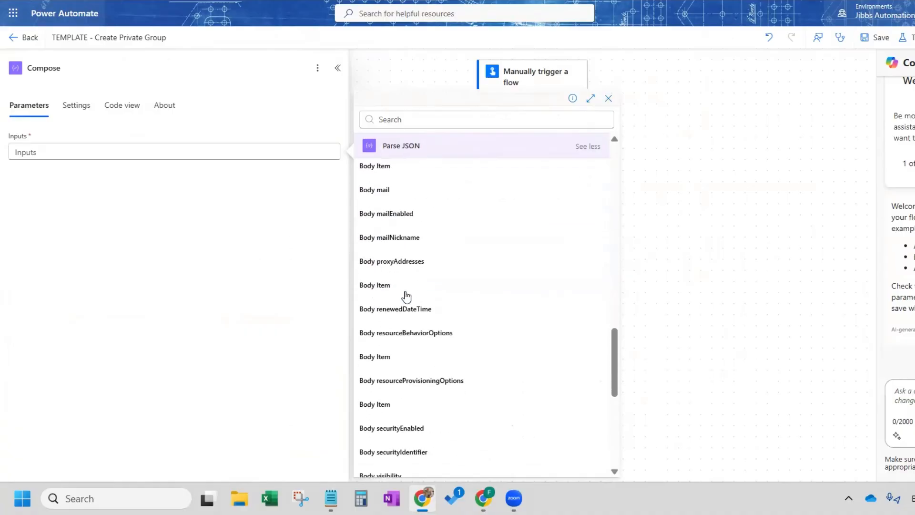
scroll(407, 297, down, 3)
scroll(409, 296, up, 9)
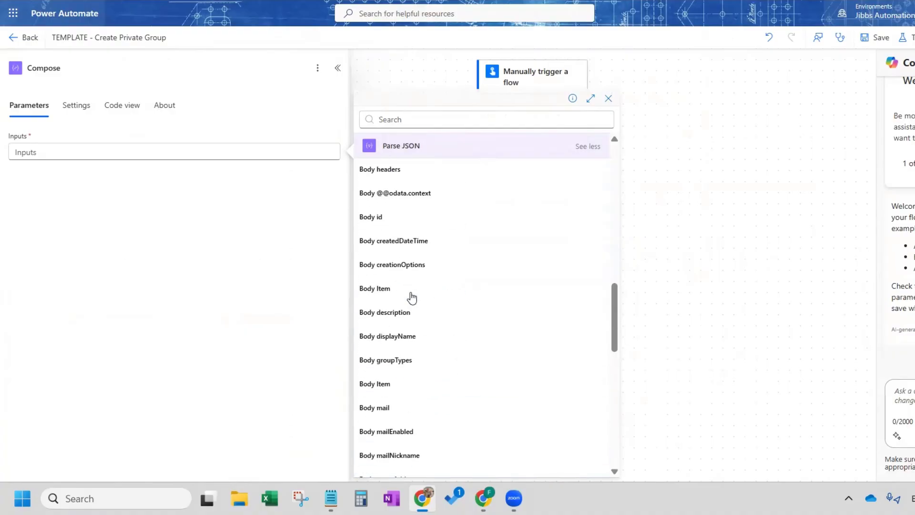
click(398, 292)
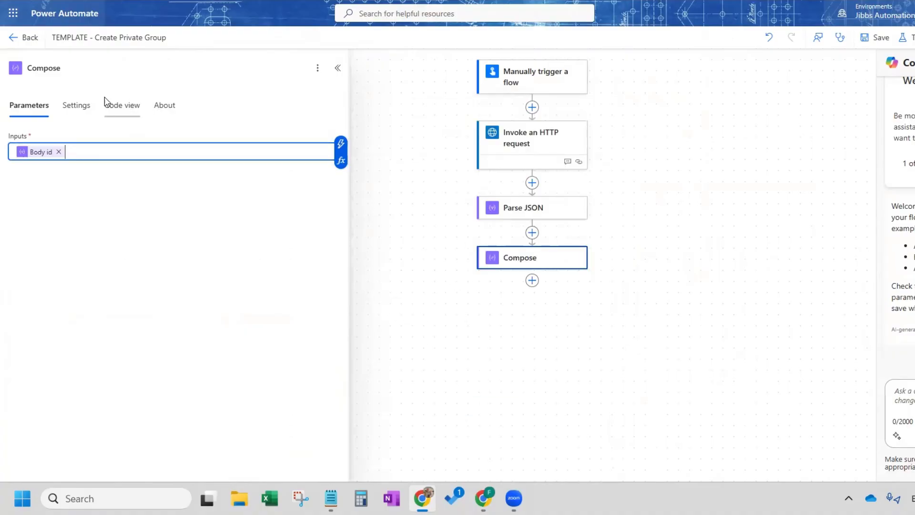
click(83, 69)
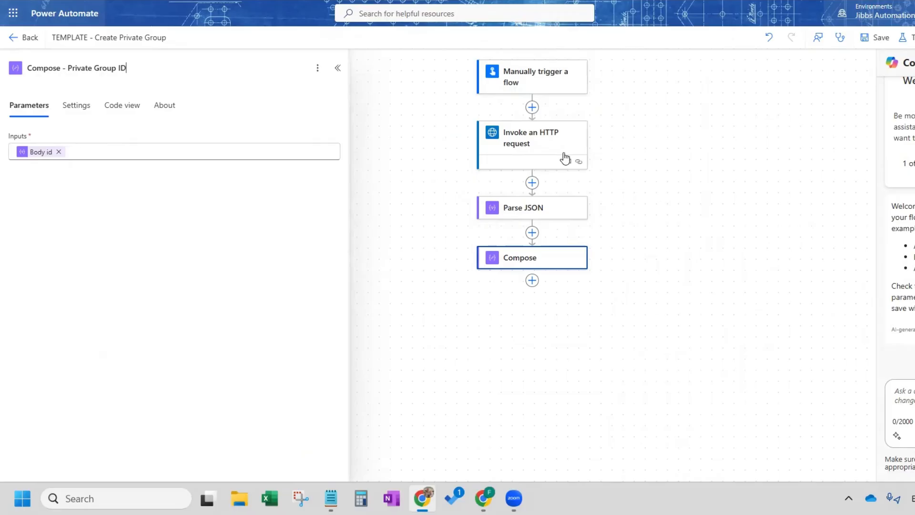
- In the HTTP request body, append " 2" to the description and displayName values and "2" to the mailNickname value
click(526, 145)
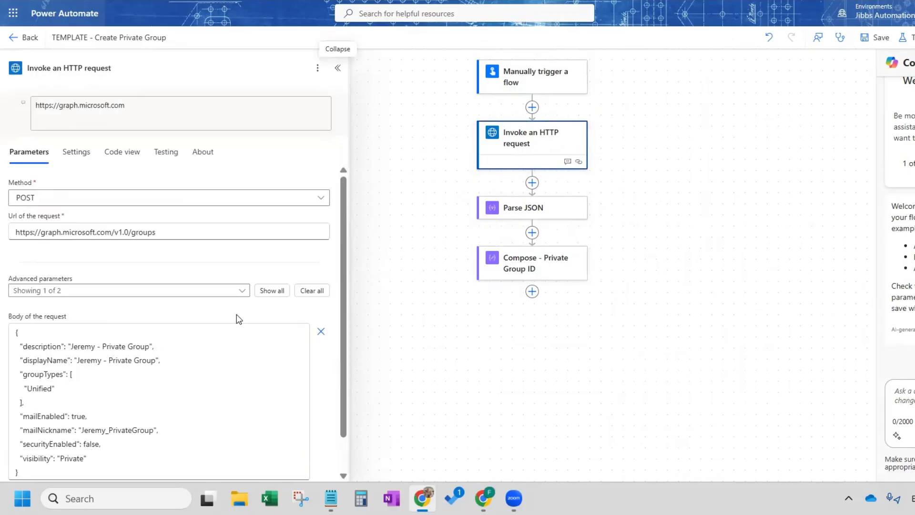
click(148, 342)
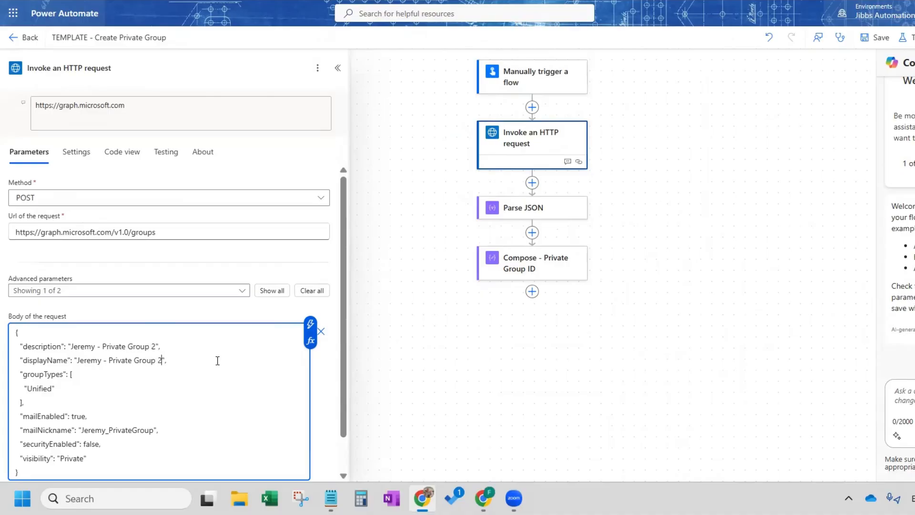
scroll(217, 361, down, 1)
click(155, 390)
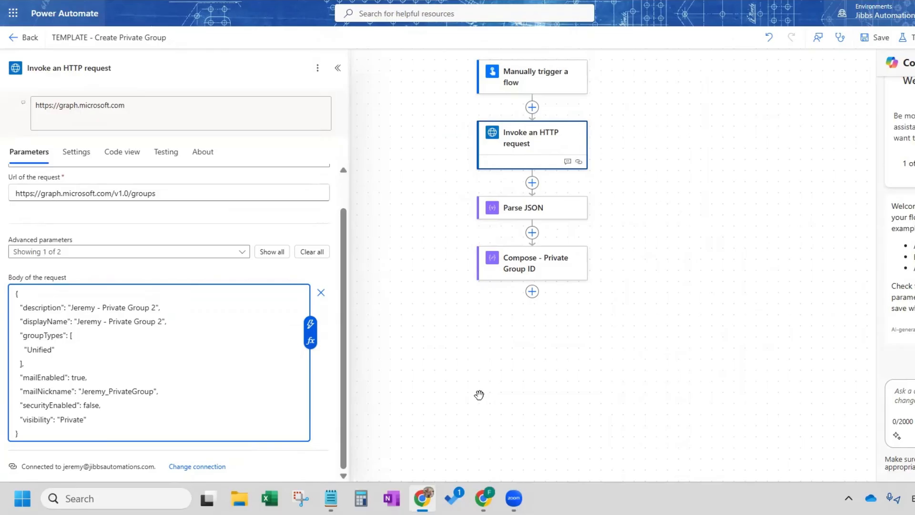
text(2)
- Save the flow and run it as a manual test, checking the run results of the Private Group ID Compose action
click(881, 40)
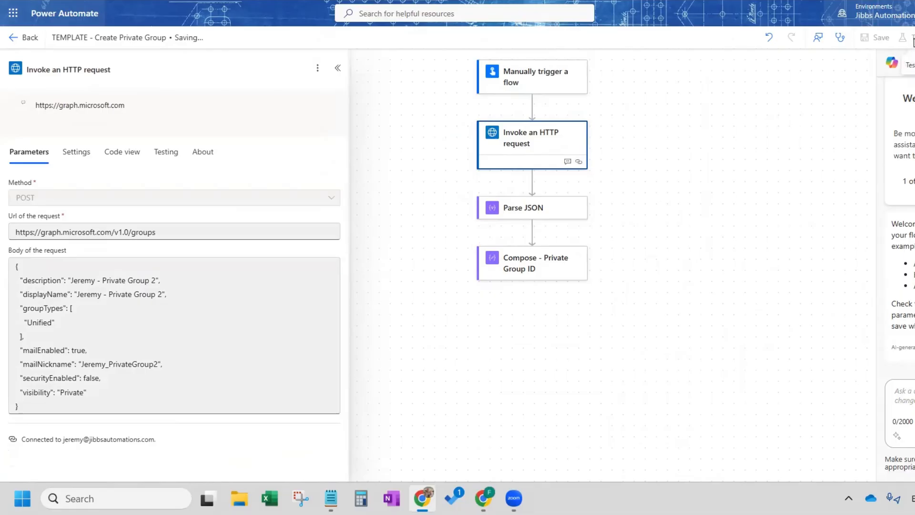
click(903, 37)
click(876, 69)
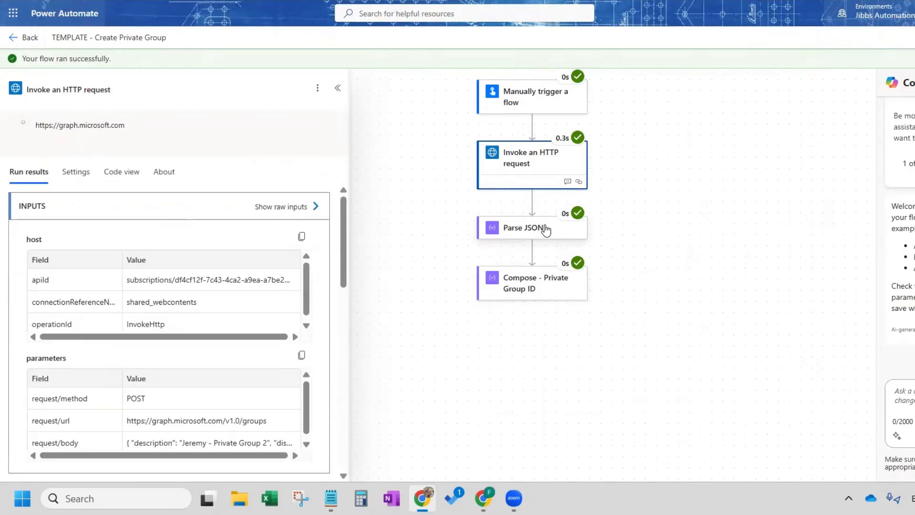
click(531, 291)
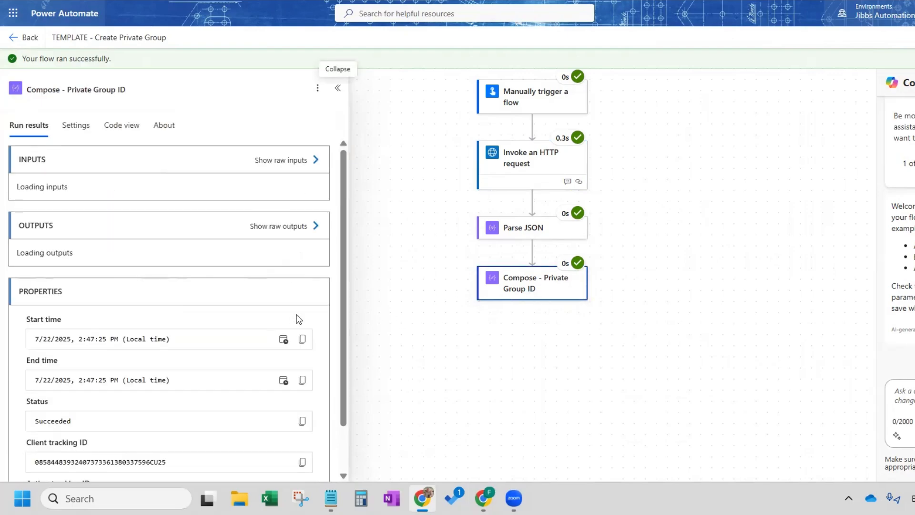
scroll(261, 279, down, 1)
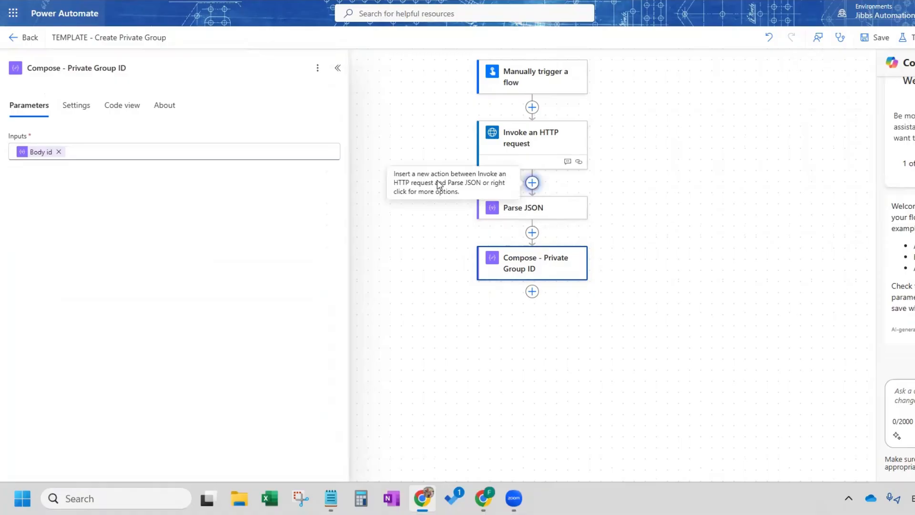
- Insert a 30-second Delay action between the HTTP request and Parse JSON, and rename it "Delay - 30 Seconds"
click(532, 183)
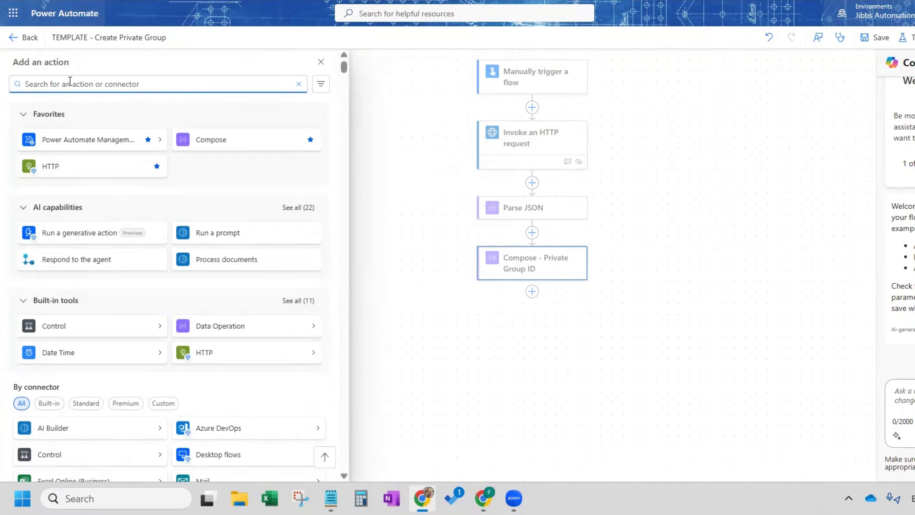
text(delay)
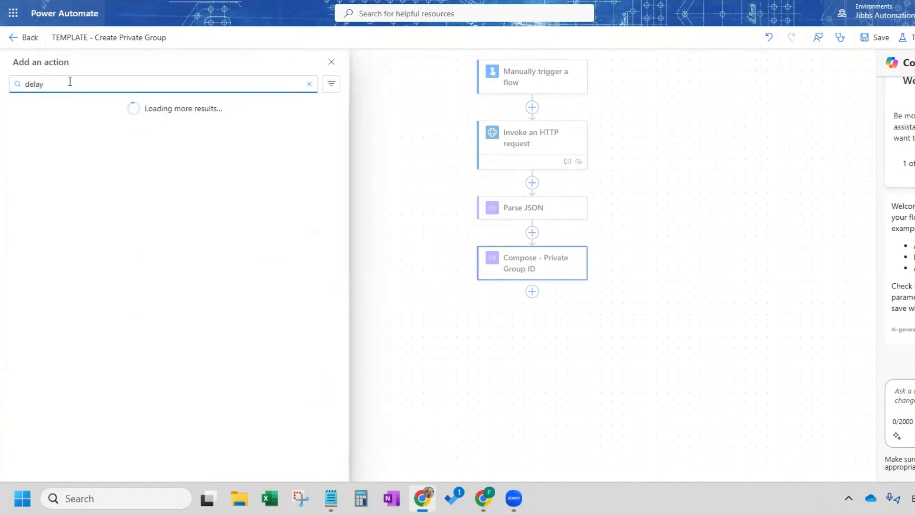
click(88, 163)
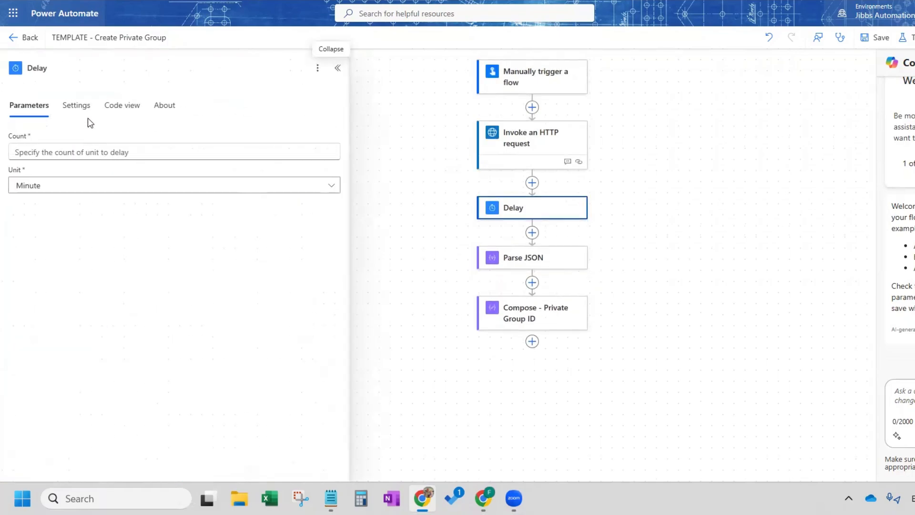
click(168, 185)
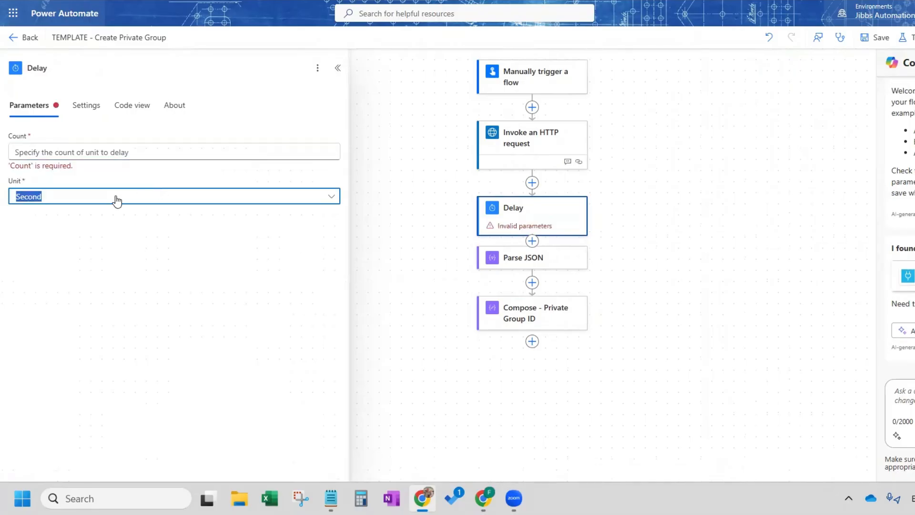
click(79, 199)
click(21, 293)
click(81, 151)
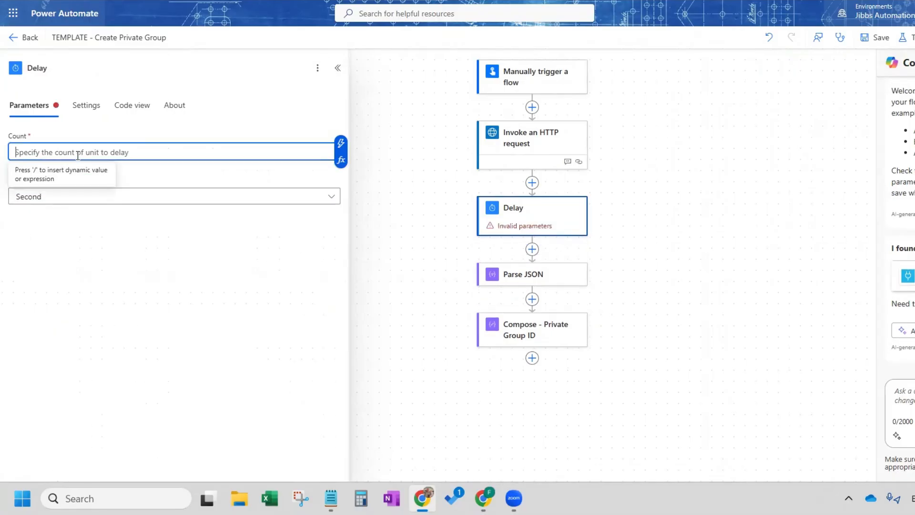
text(30)
click(119, 62)
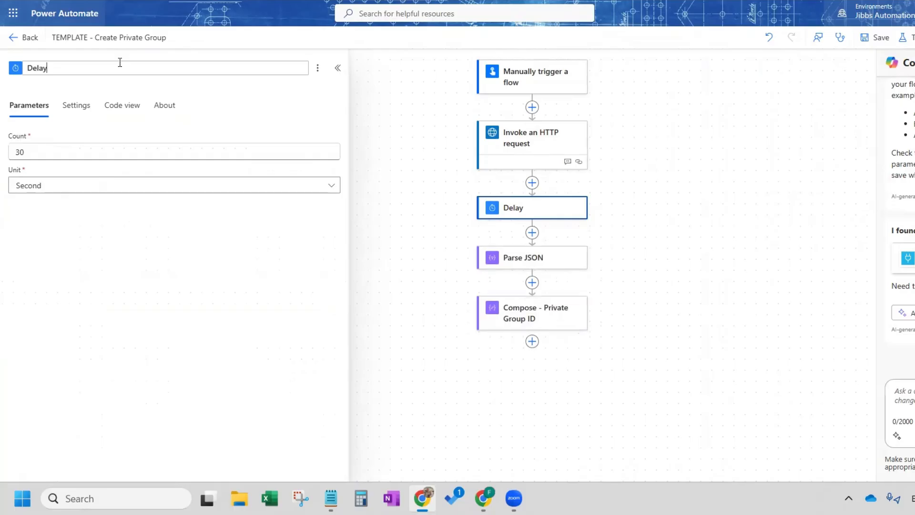
text(- 30 Seconds)
key(Return)
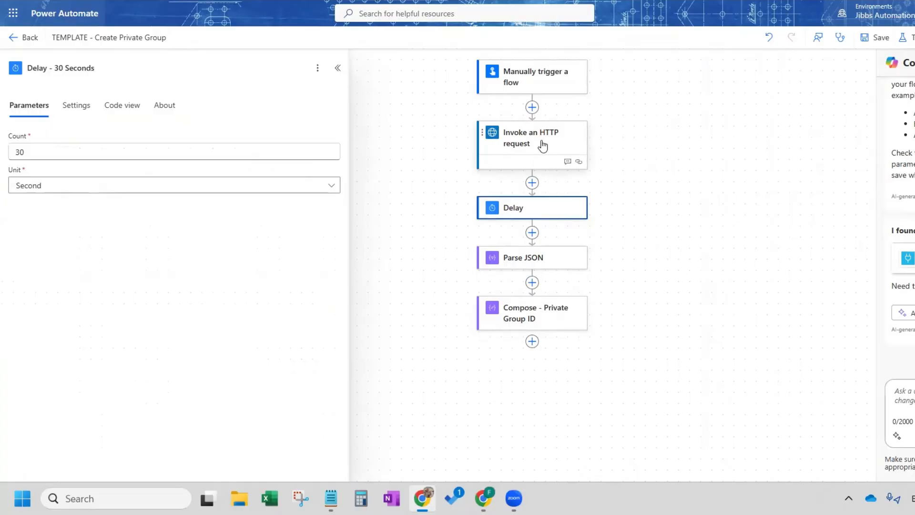
- Save the flow, test it with the added delay, and return to editing it
click(877, 38)
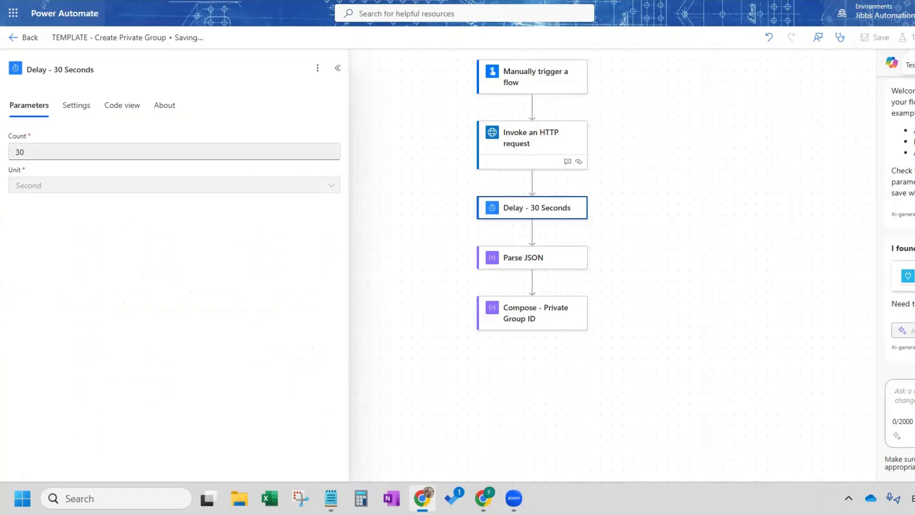
click(911, 38)
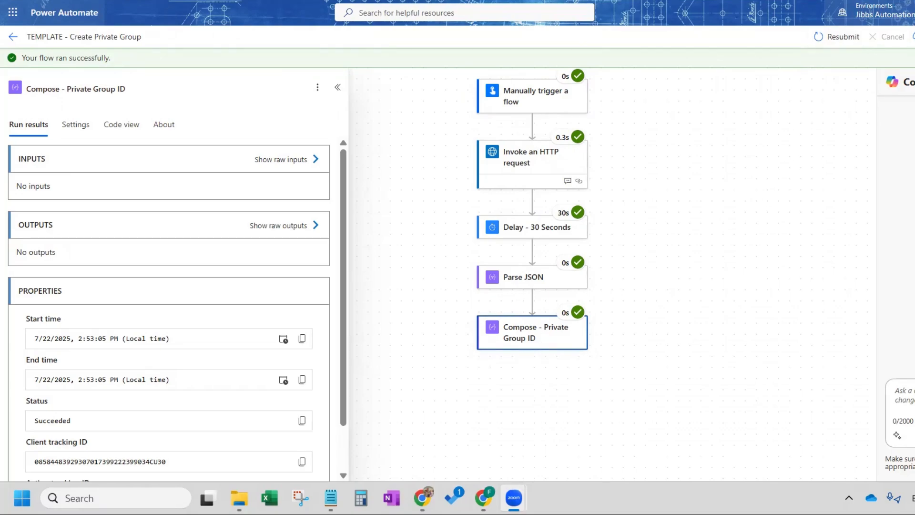
click(914, 37)
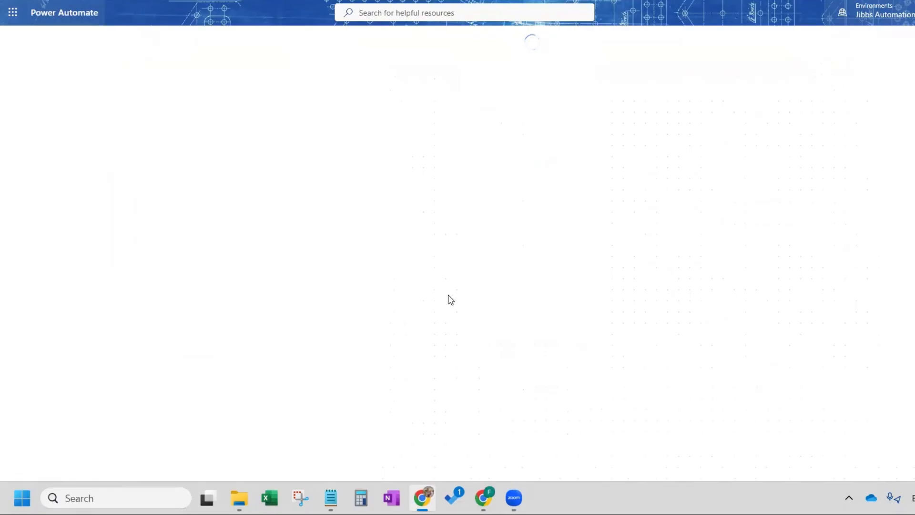
- Replace the input of the Private Group ID Compose action with the expression body('Parse_JSON')?['id']
click(535, 312)
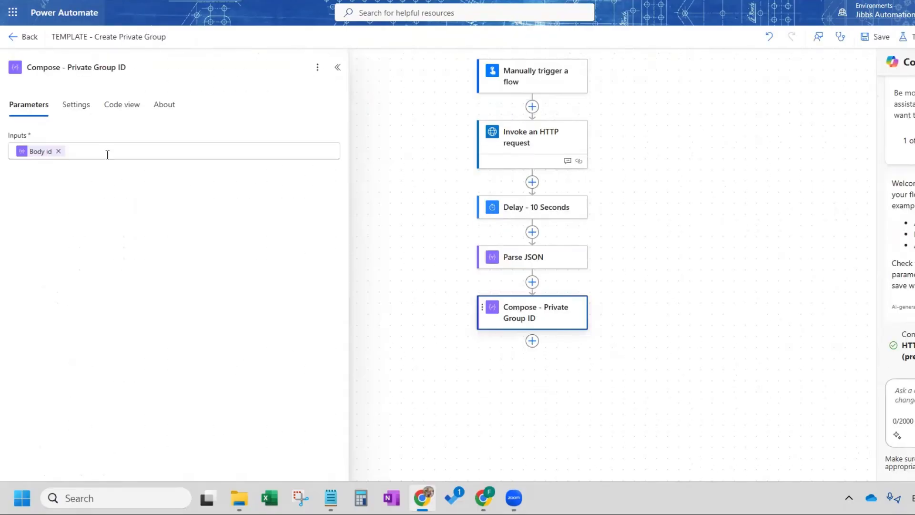
mouse_move(39, 153)
click(59, 152)
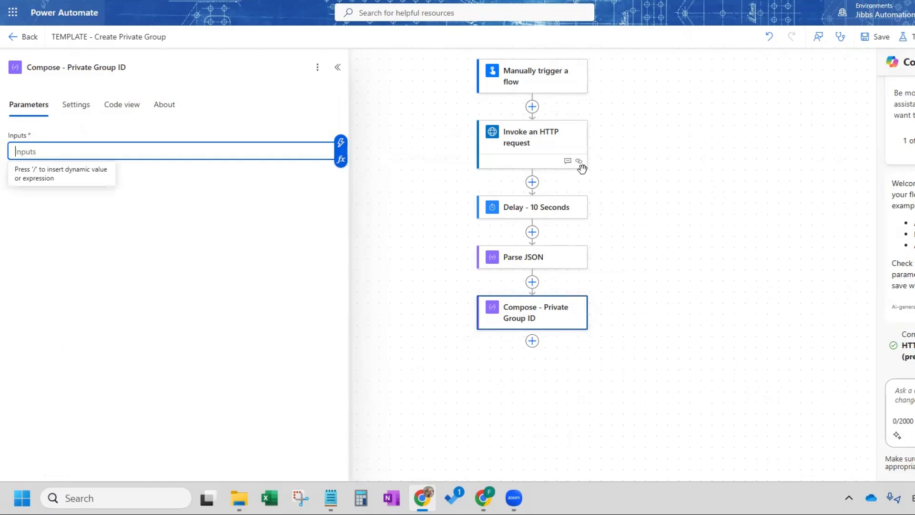
click(341, 160)
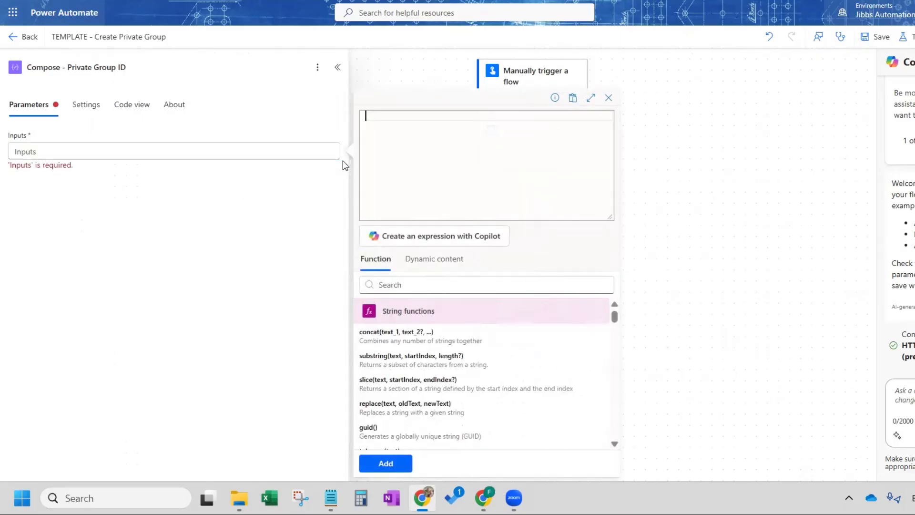
text(body('Parse_JSON')?['id'])
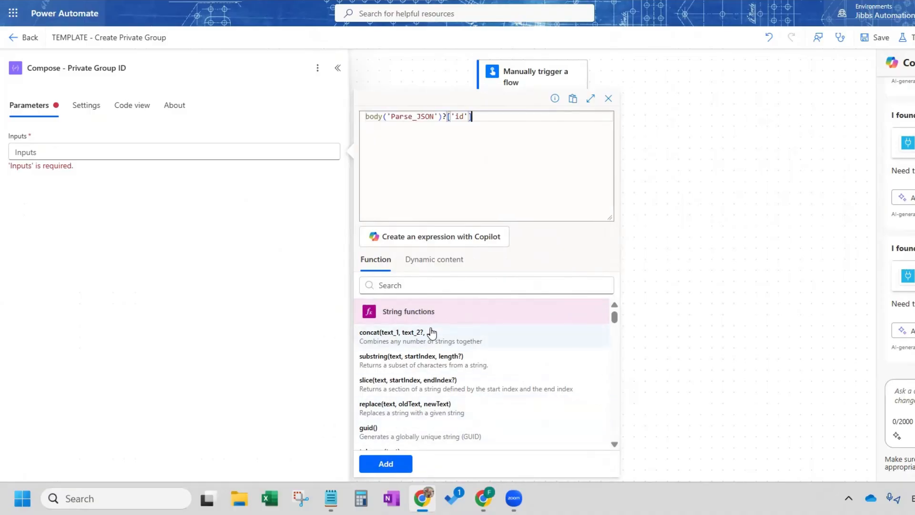
click(386, 465)
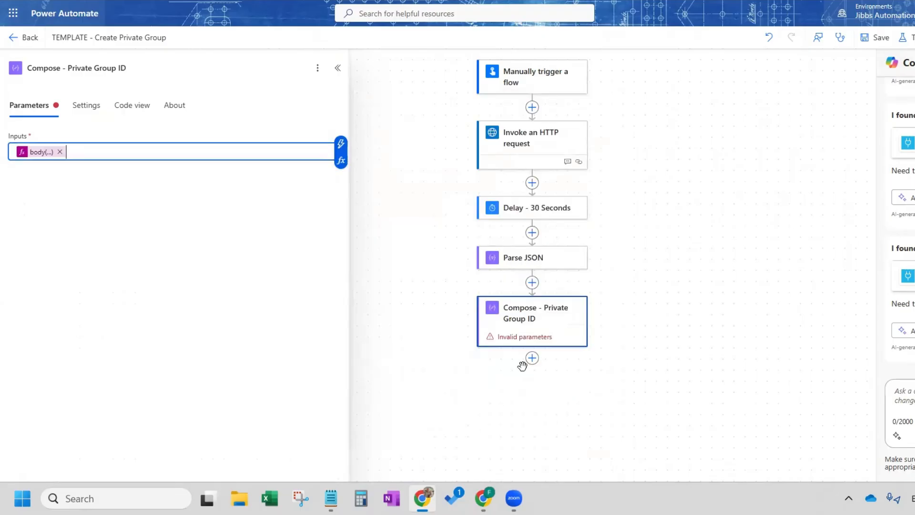
- Save the flow with the new Compose expression and run it as a manual test
click(870, 38)
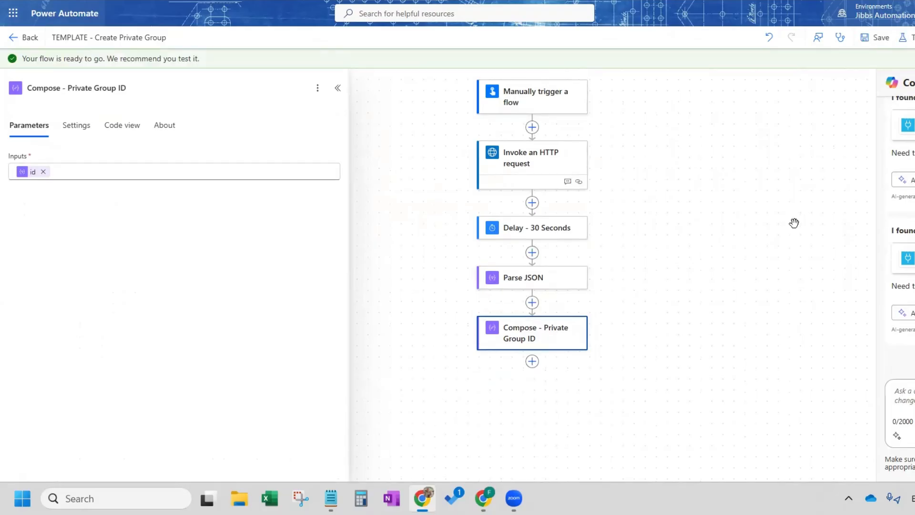
click(906, 38)
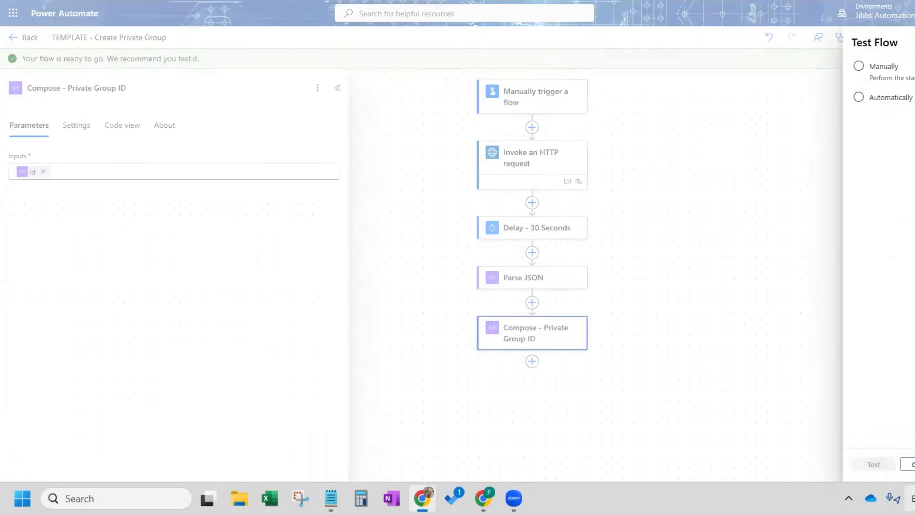
click(882, 69)
click(886, 473)
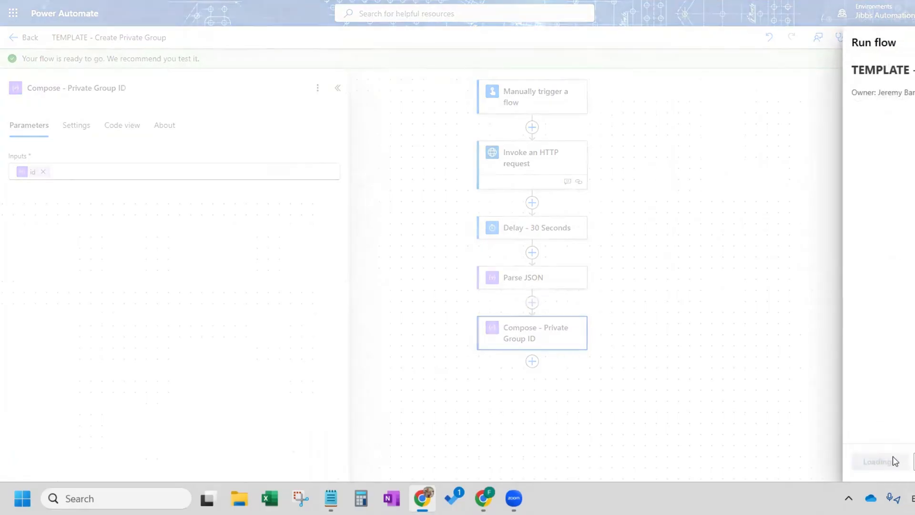
click(890, 465)
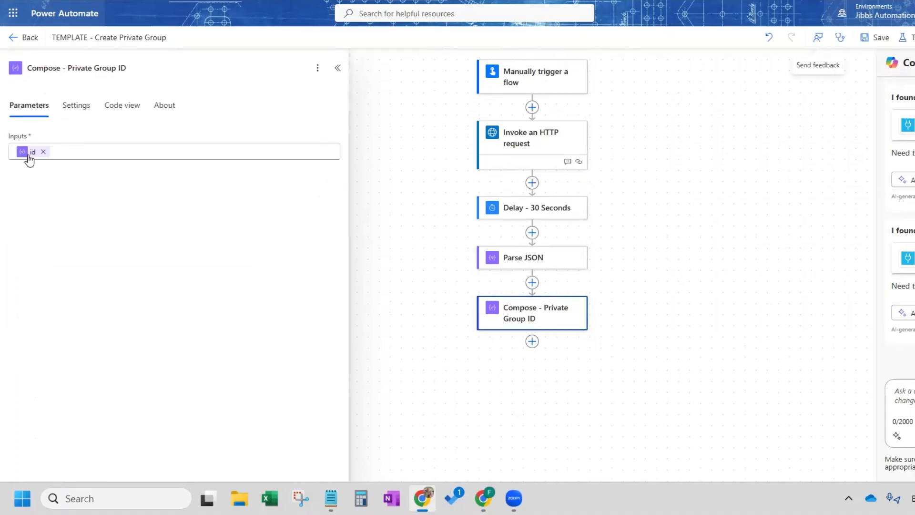
- Shorten the Delay action to a count of 10 seconds and rename it "Delay - 10 Seconds"
mouse_move(33, 157)
click(545, 214)
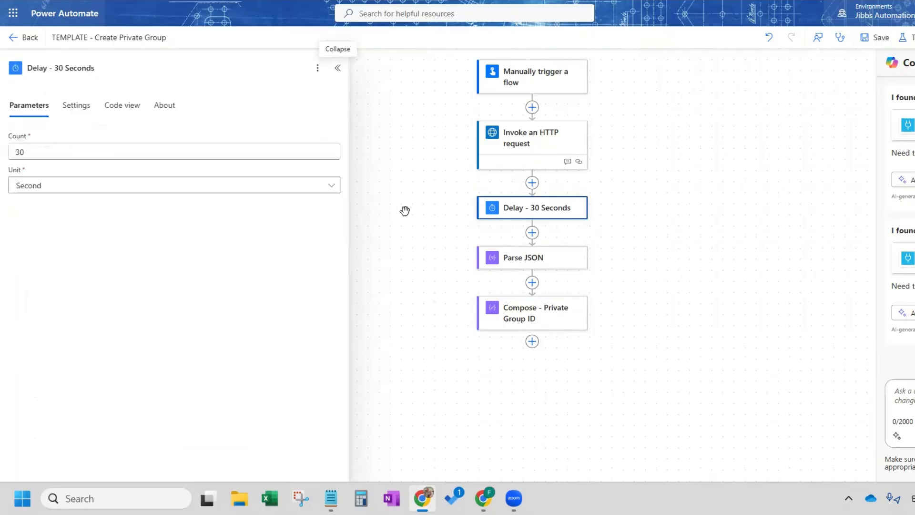
click(20, 152)
key(BackSpace)
text(1)
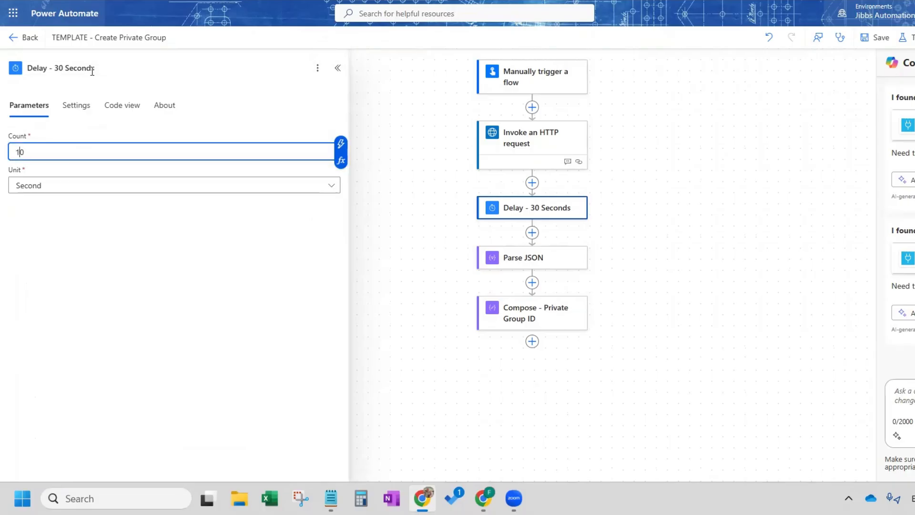
click(64, 68)
key(BackSpace)
text(1)
click(95, 152)
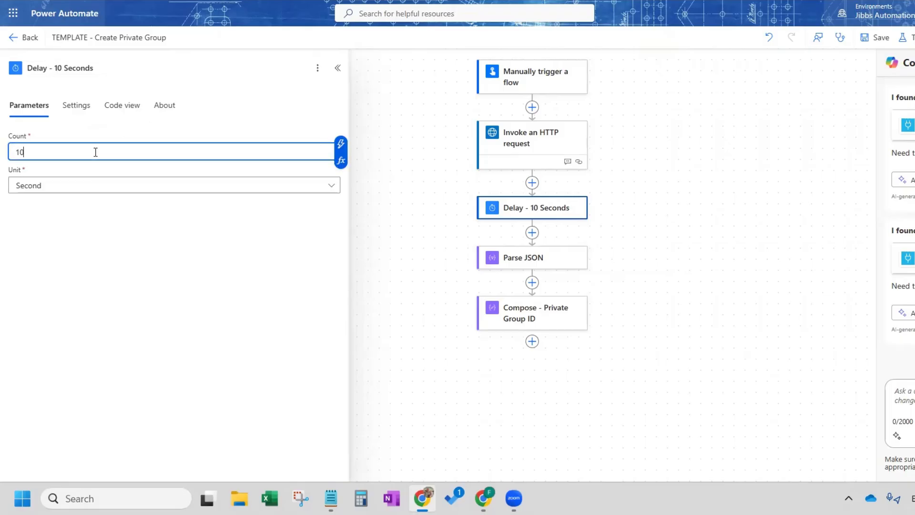